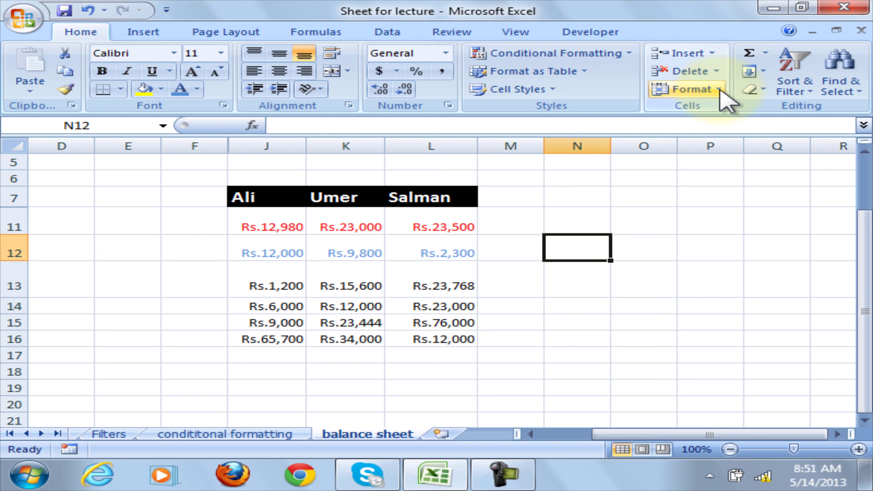
Step: Leave the balance sheet and show the 'condititonal formatting' sheet with its color-scaled hassan column
left_click(721, 90)
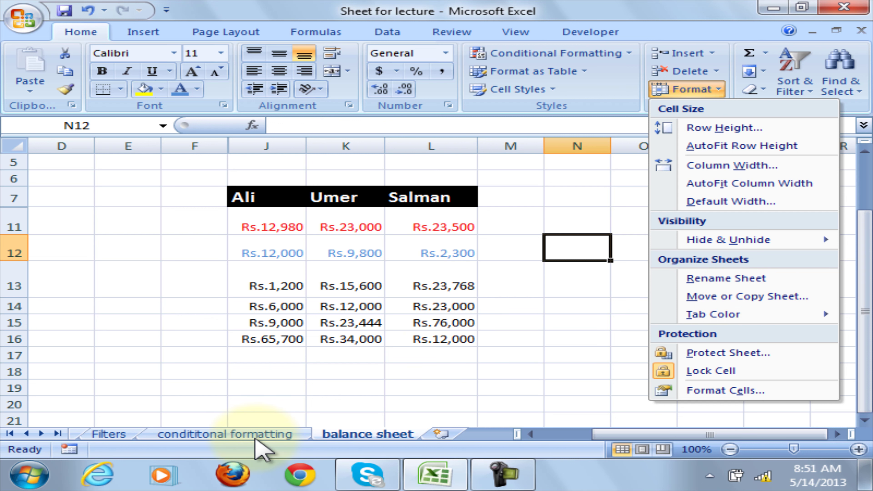
left_click(251, 439)
left_click(215, 434)
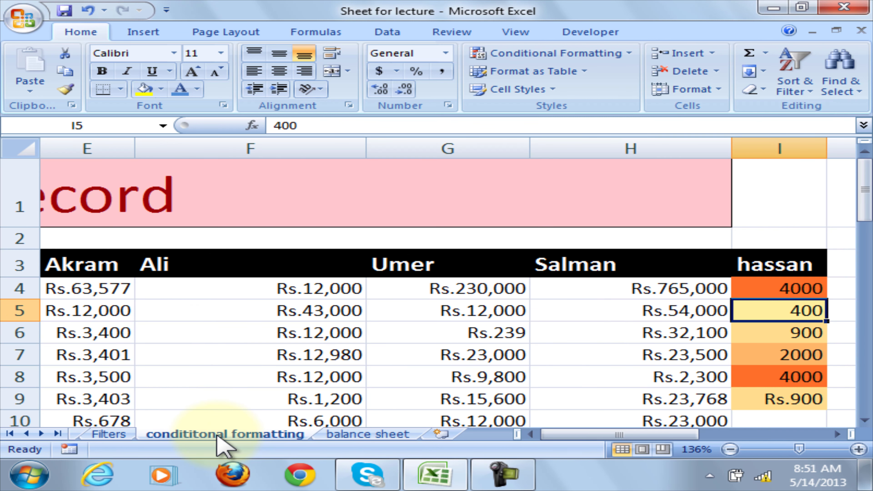
Step: Drag the 'condititonal formatting' sheet tab to sit between Function-countif and Function-days 360
left_click(26, 434)
left_click(26, 434)
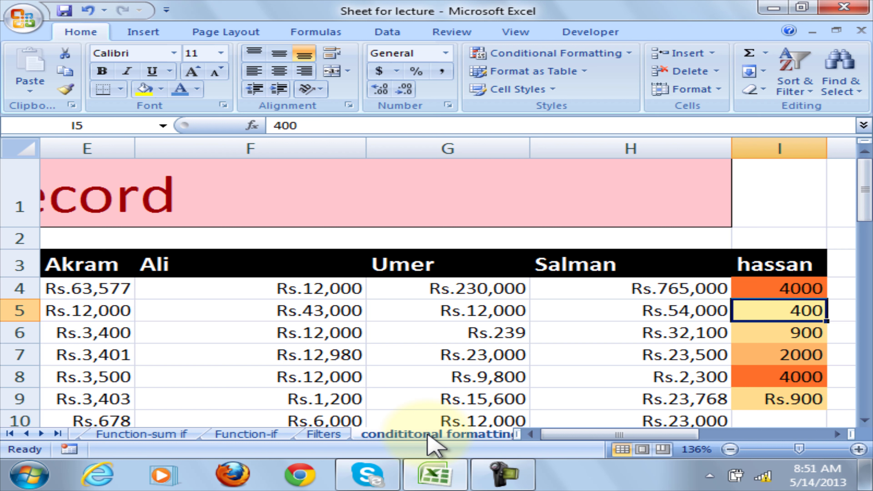
left_click_drag(427, 434, 295, 430)
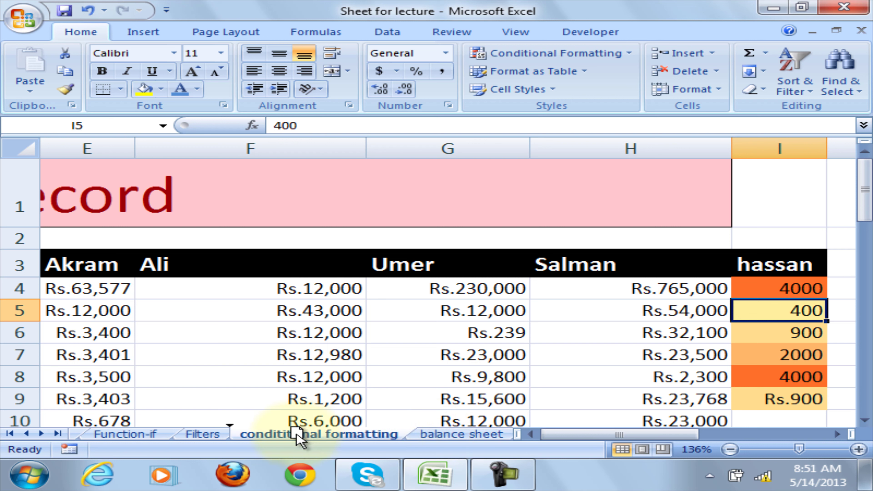
left_click_drag(295, 431, 63, 433)
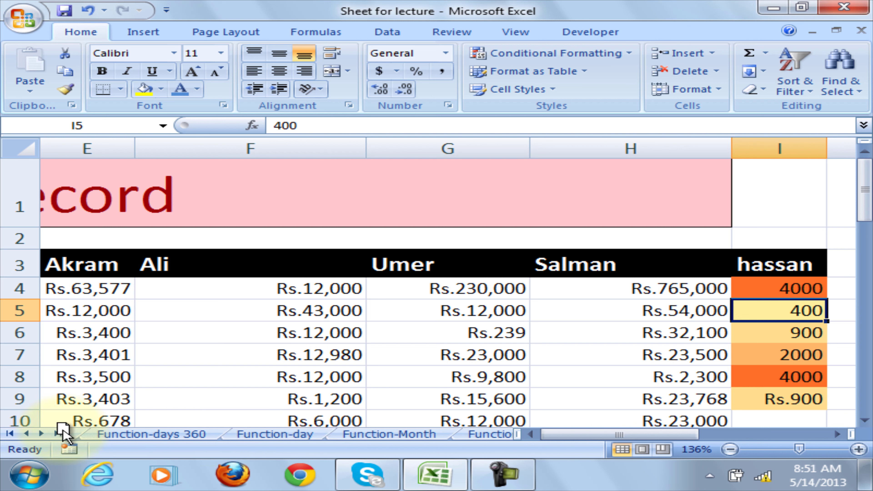
mouse_move(64, 432)
left_mouse_down()
mouse_move(237, 430)
mouse_move(225, 429)
left_mouse_up()
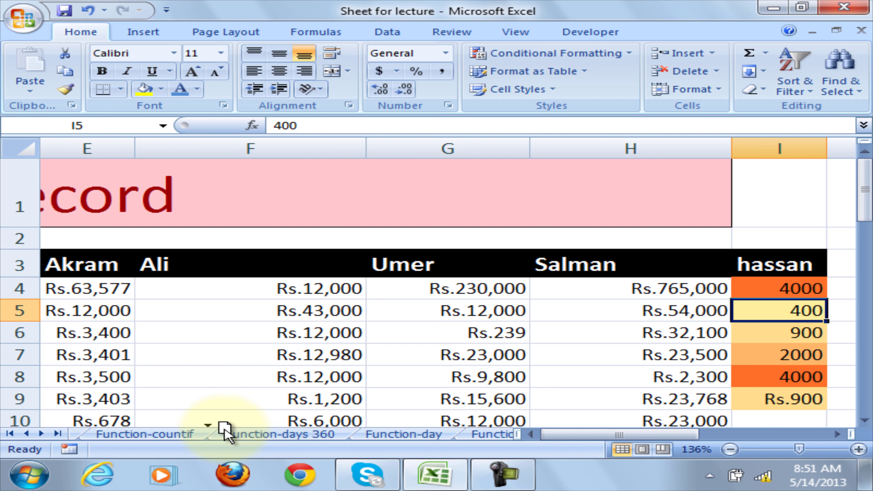
left_click_drag(224, 430, 225, 433)
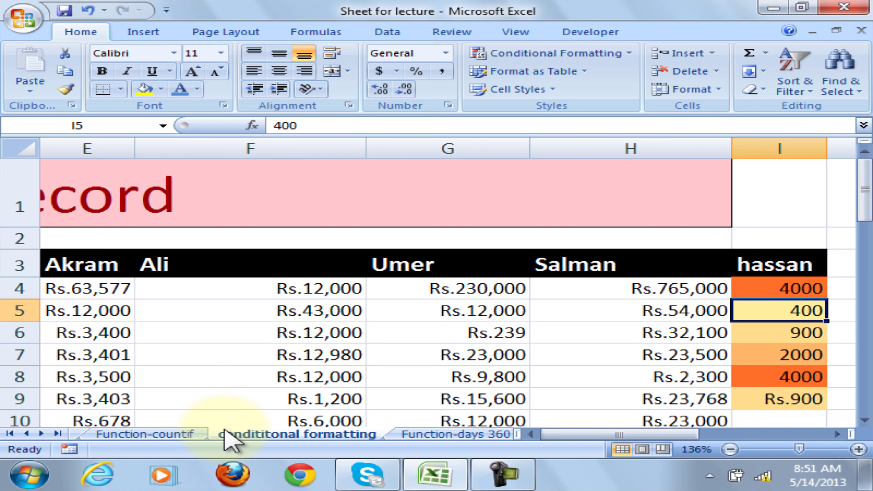
Step: Open the Function-days 360 sheet and bring up Format > Move or Copy Sheet for it
left_click(450, 434)
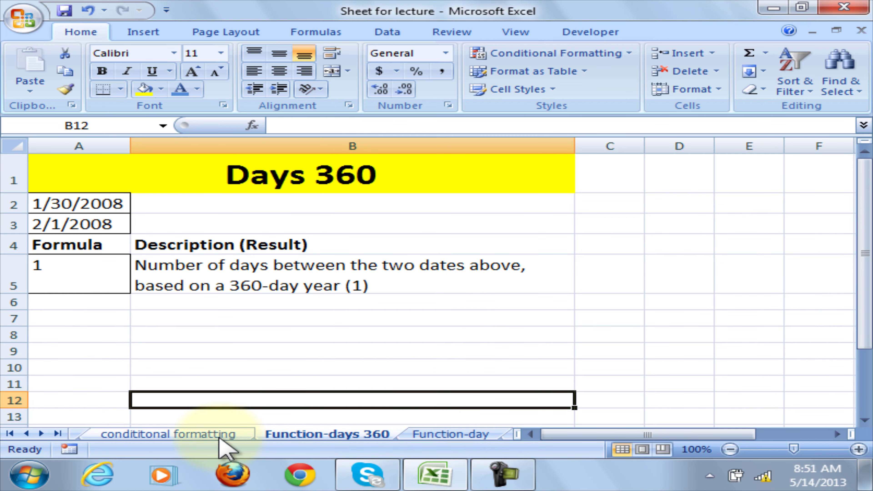
left_click(206, 434)
left_click(345, 434)
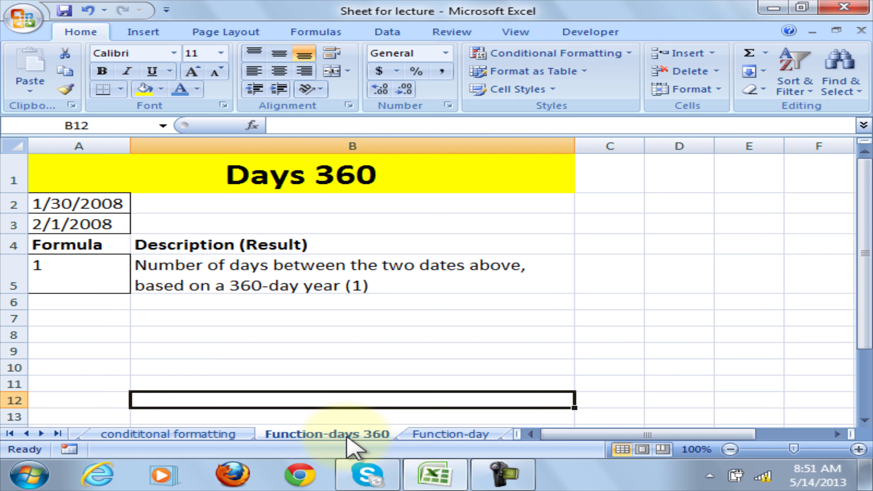
left_click(715, 90)
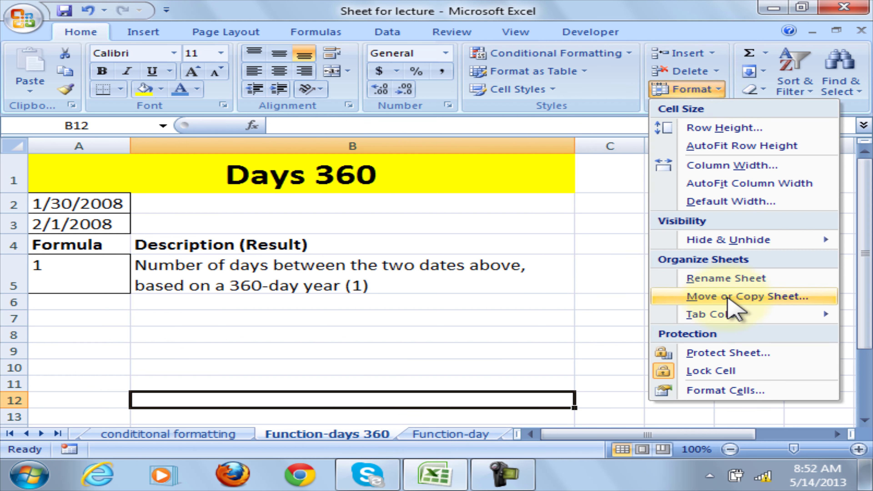
left_click(728, 296)
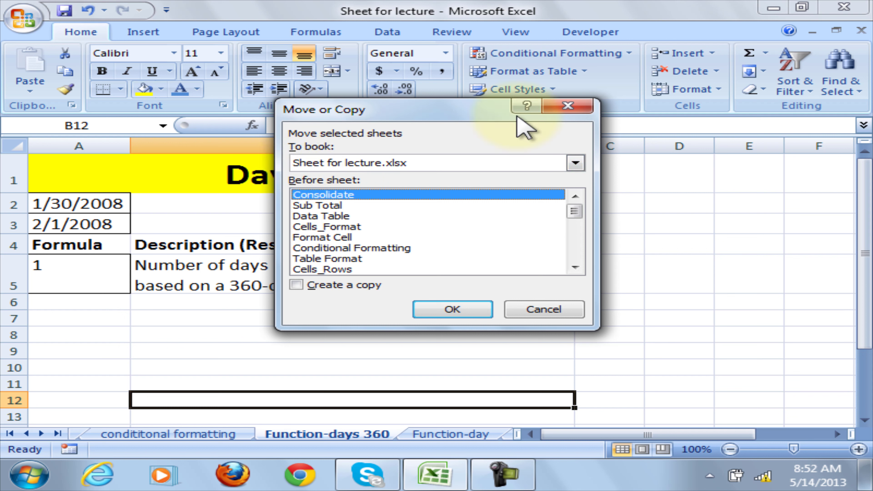
Step: Move Function-days 360 within Sheet for lecture.xlsx to before Consolidate, without making a copy
left_click(575, 163)
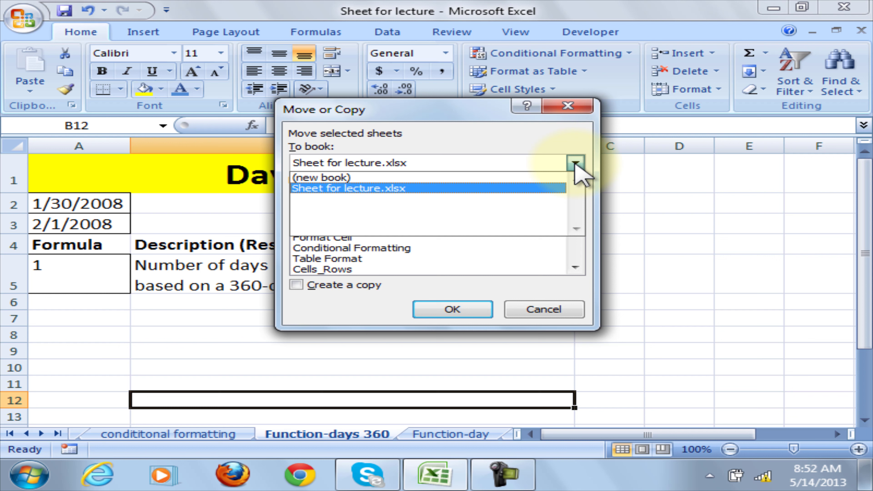
left_click(507, 177)
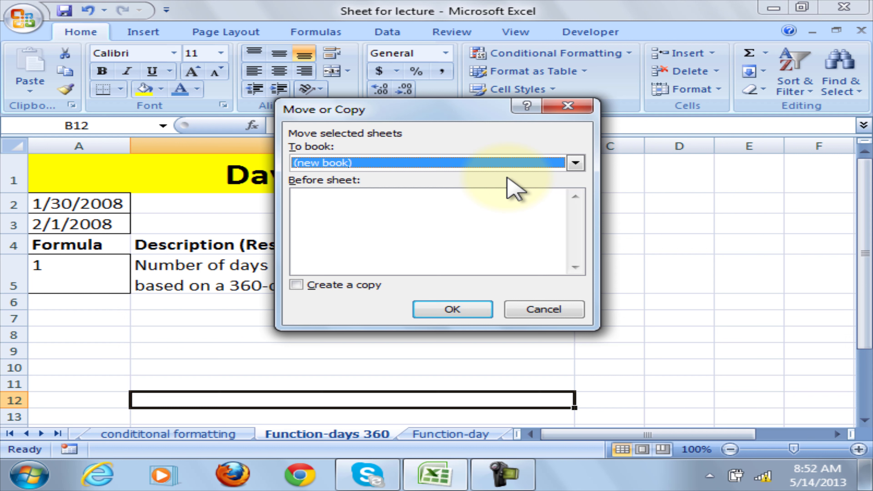
left_click(575, 163)
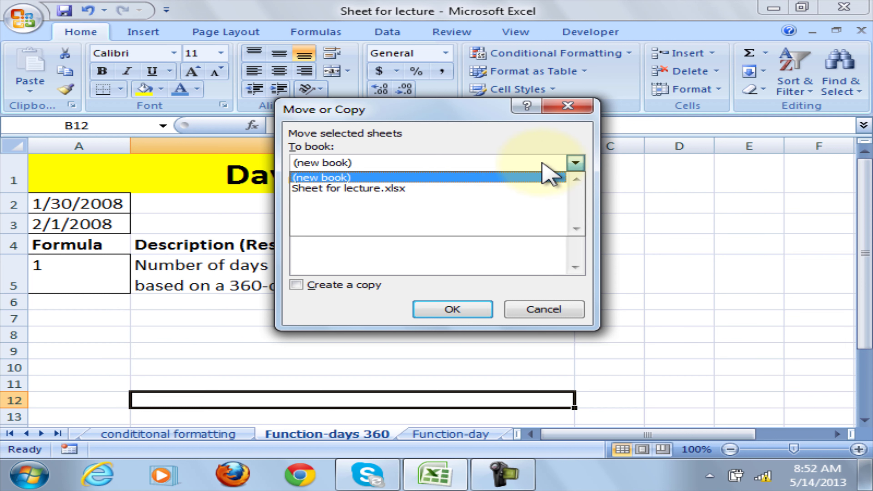
left_click(421, 189)
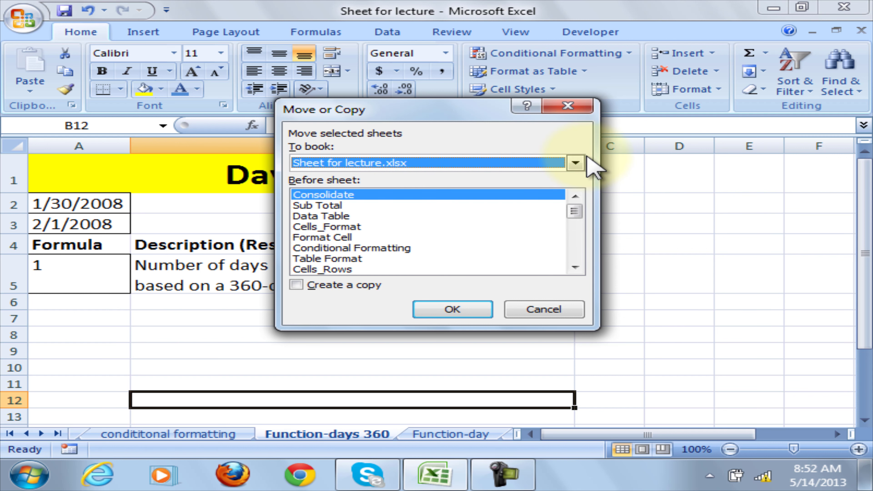
left_click(581, 162)
left_click(348, 188)
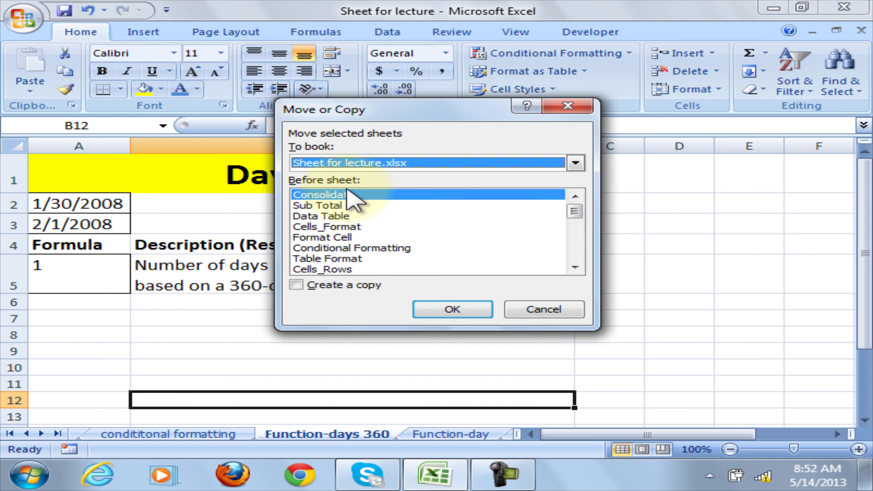
left_click_drag(334, 205, 335, 237)
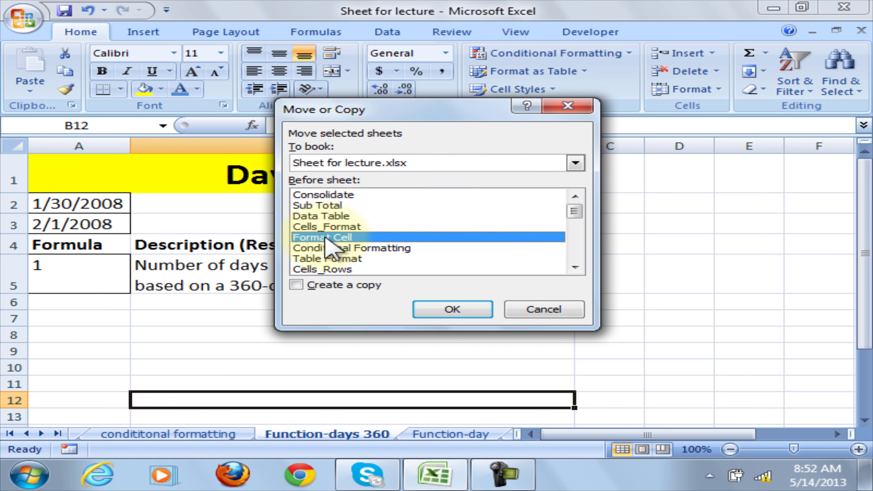
mouse_move(575, 211)
left_mouse_down()
mouse_move(570, 270)
mouse_move(580, 184)
left_mouse_up()
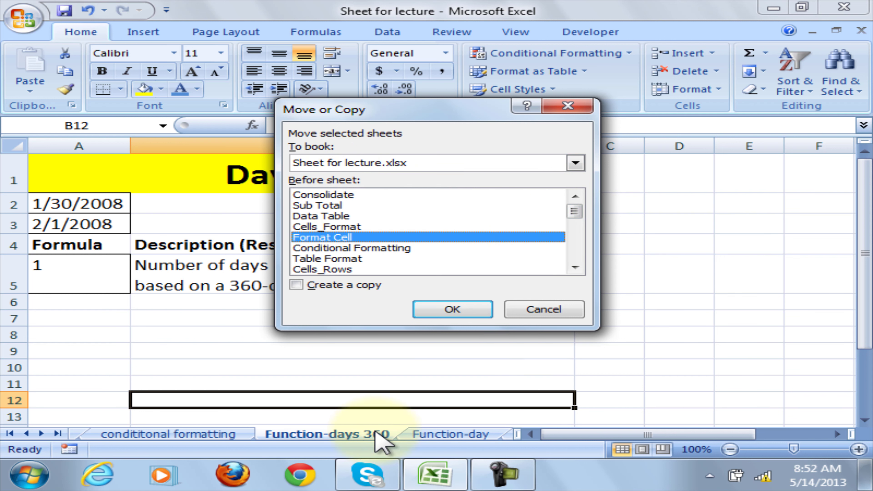
left_click(321, 194)
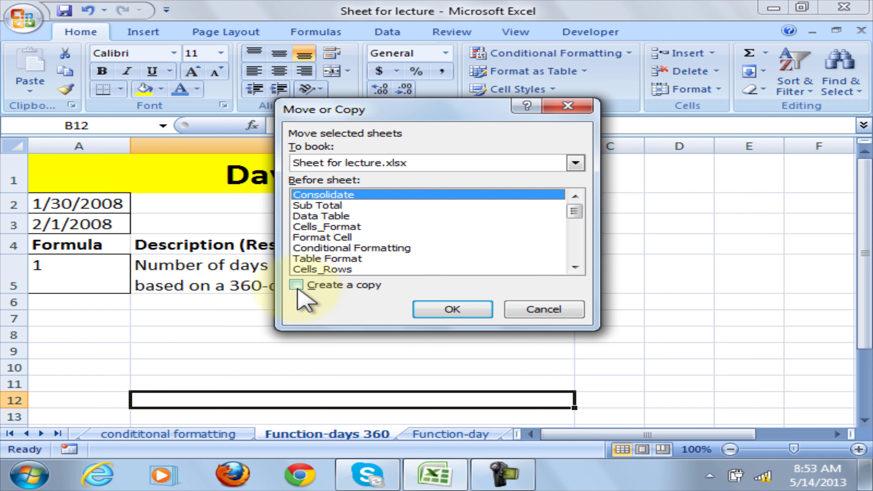
left_click(297, 289)
left_click(453, 309)
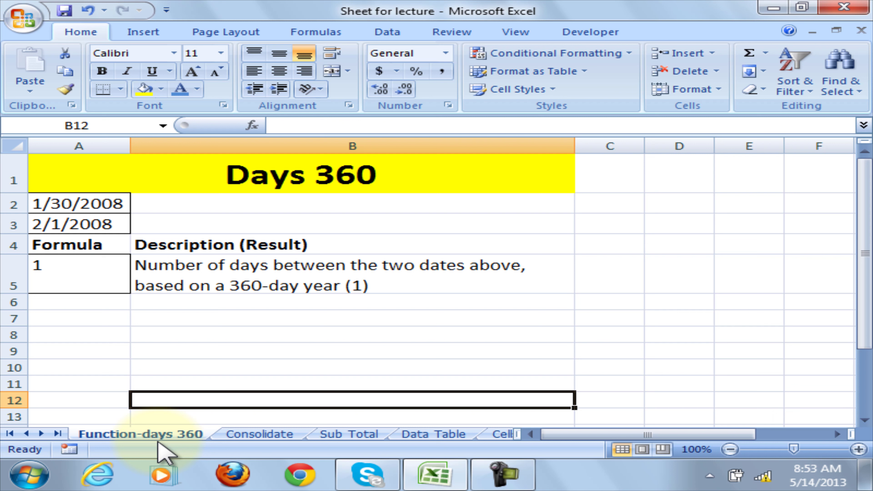
Step: Reopen Move or Copy Sheet from Home > Format for Function-days 360
left_click(721, 92)
mouse_move(710, 314)
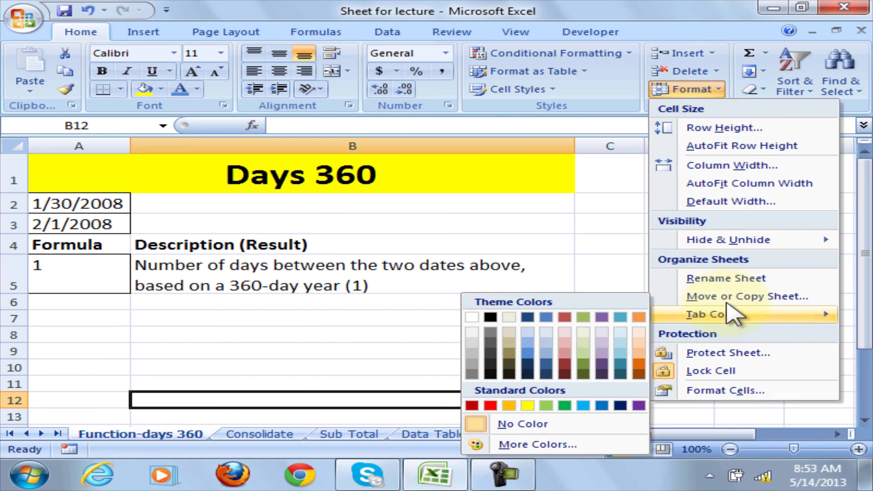
left_click(731, 297)
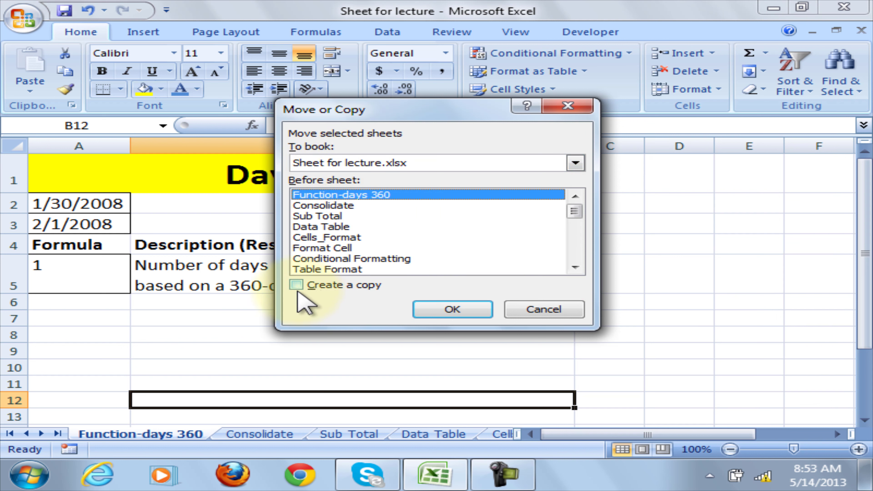
Step: Copy Function-days 360 to the end of the workbook as 'Function-days 360 (2)'
left_click(296, 285)
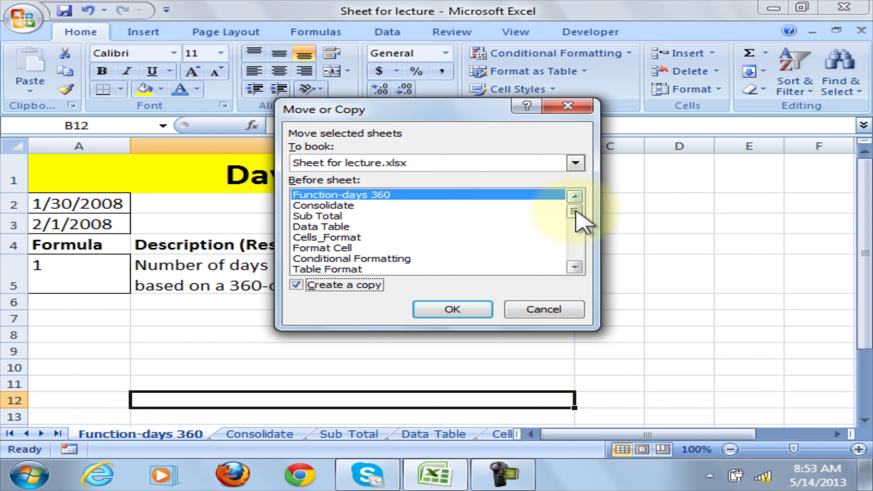
left_click_drag(574, 211, 581, 259)
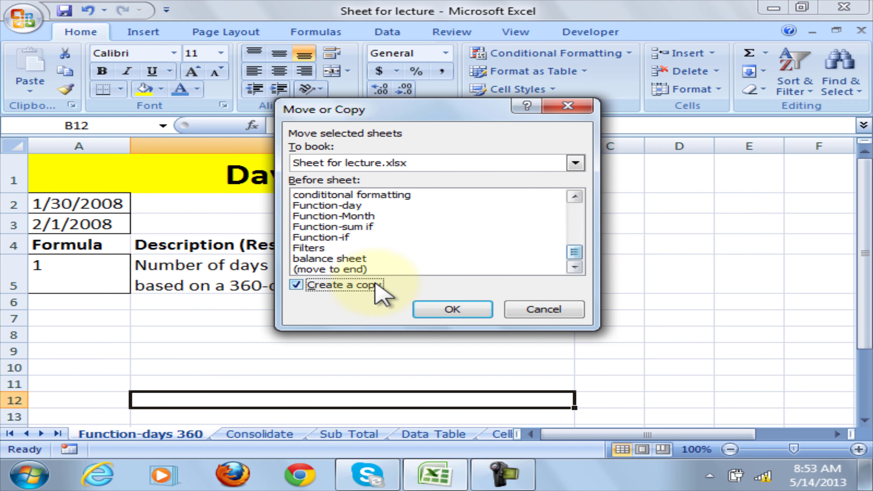
left_click(345, 269)
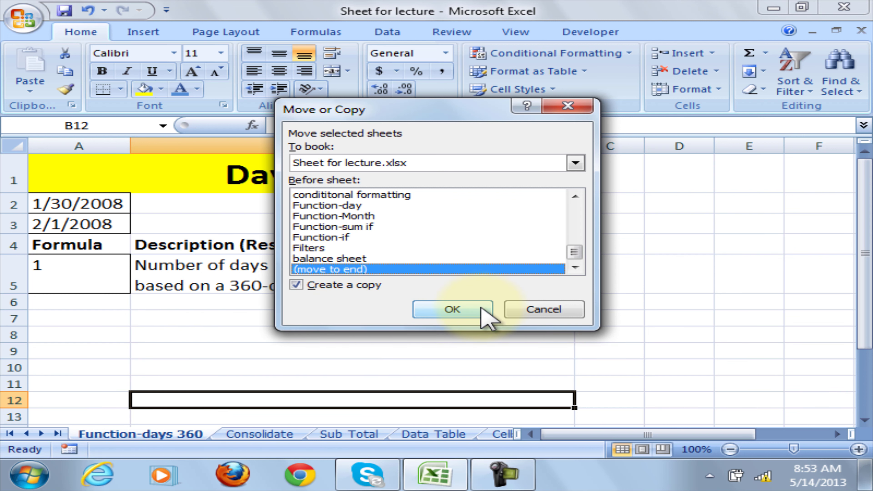
left_click(468, 312)
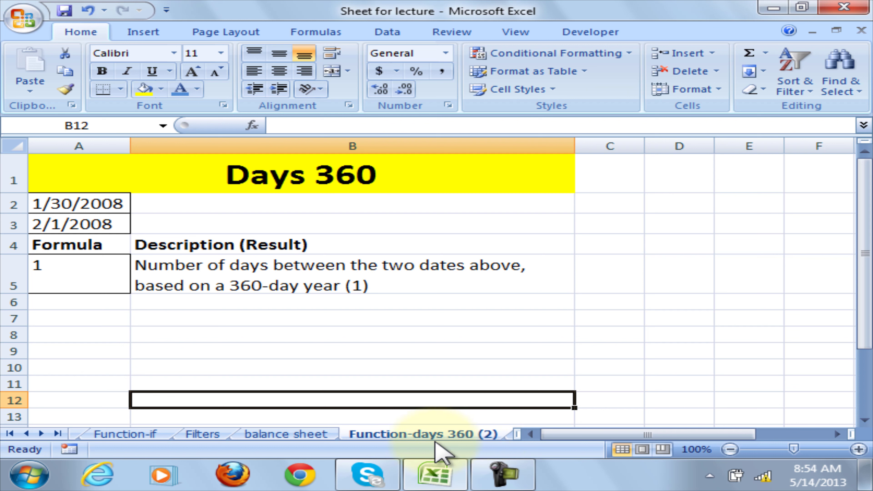
Step: Scroll the sheet tabs back to the start and show the Function-days 360 sheet
left_click(26, 433)
left_click(26, 433)
left_click(26, 433)
left_click(25, 433)
left_click(25, 433)
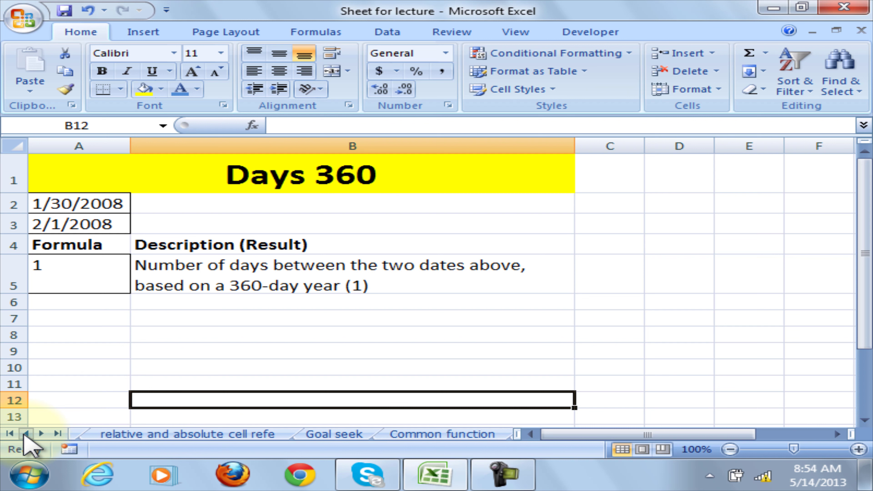
left_click(26, 433)
left_click(26, 434)
left_click(25, 433)
left_click(25, 434)
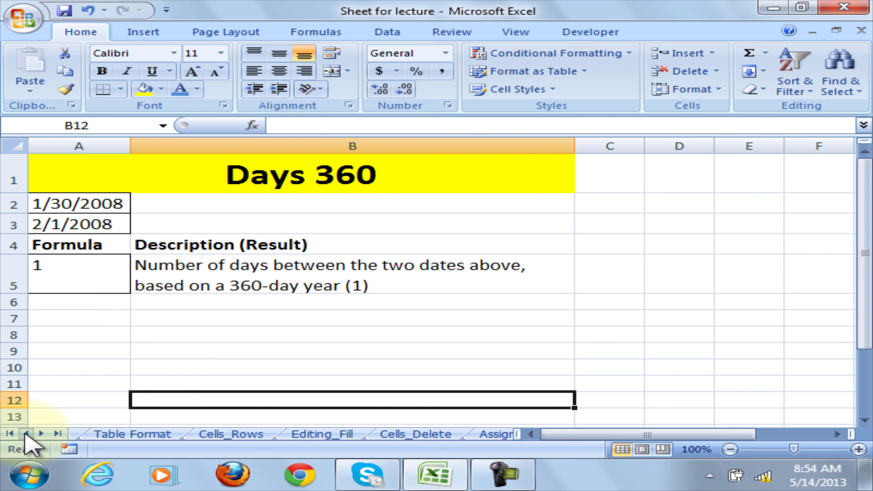
left_click(26, 433)
left_click(26, 433)
left_click(25, 433)
left_click(26, 433)
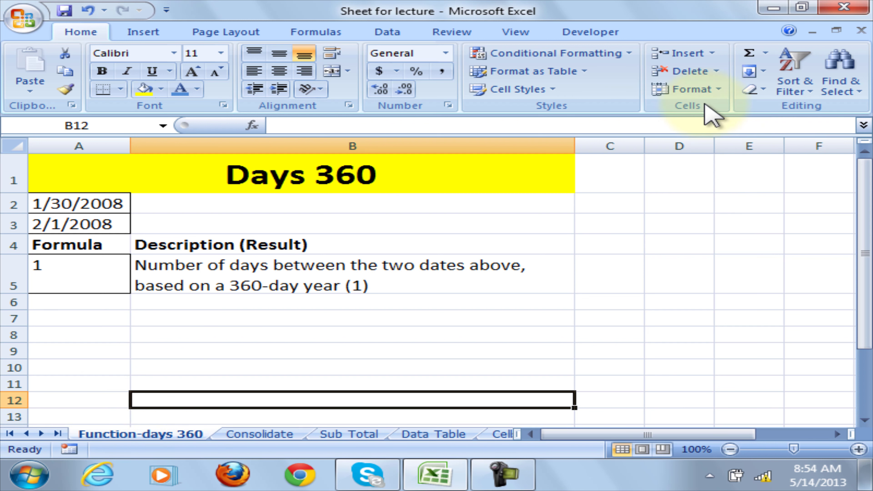
left_click(712, 89)
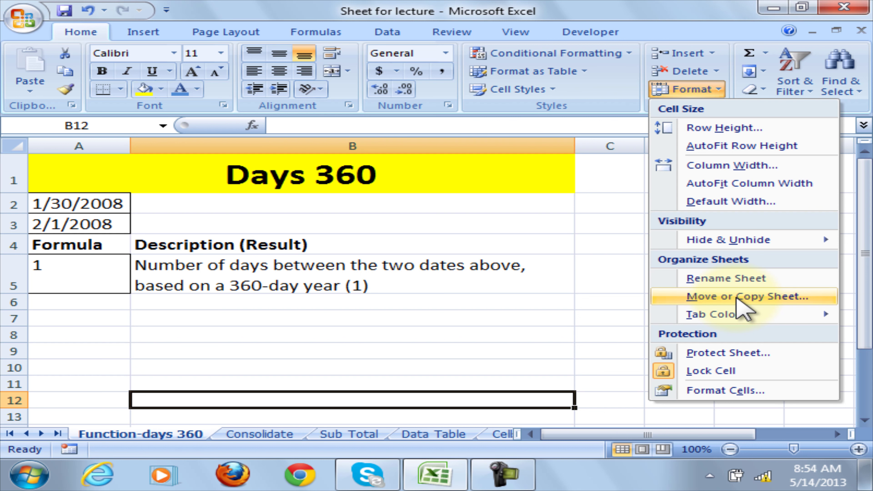
mouse_move(712, 315)
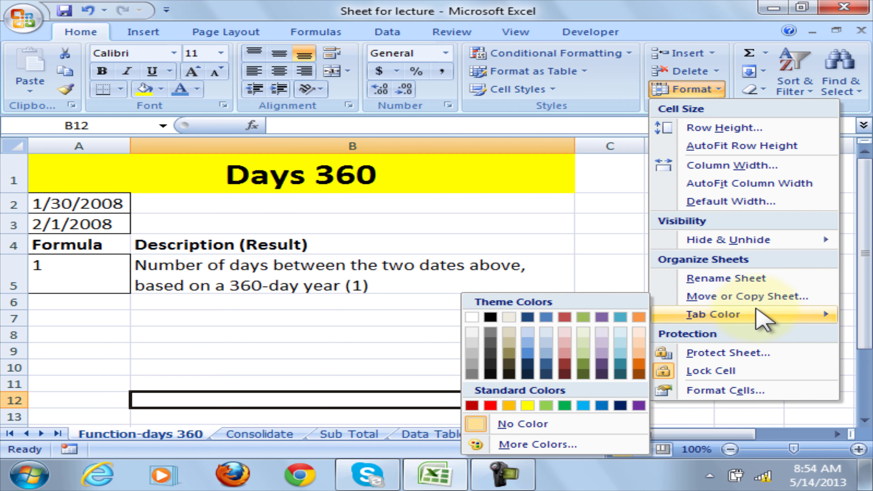
key("Escape")
key("Escape")
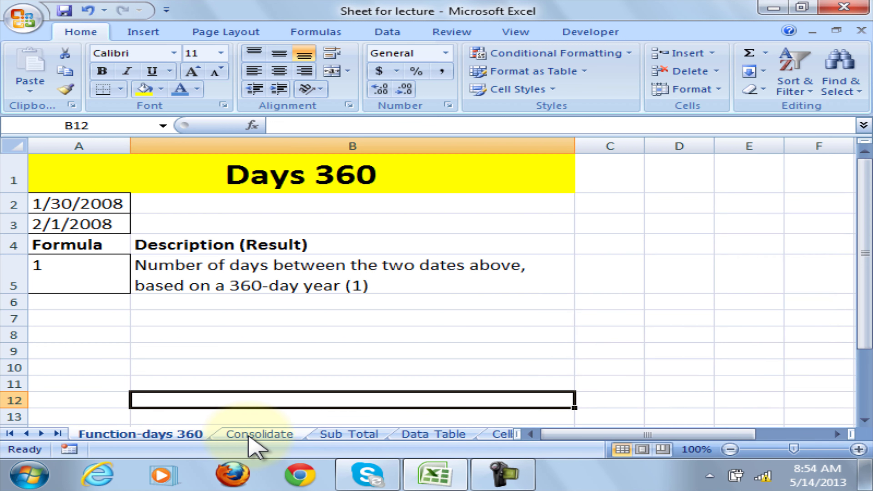
Step: Colour the Consolidate sheet tab red
left_click(251, 436)
left_click(332, 436)
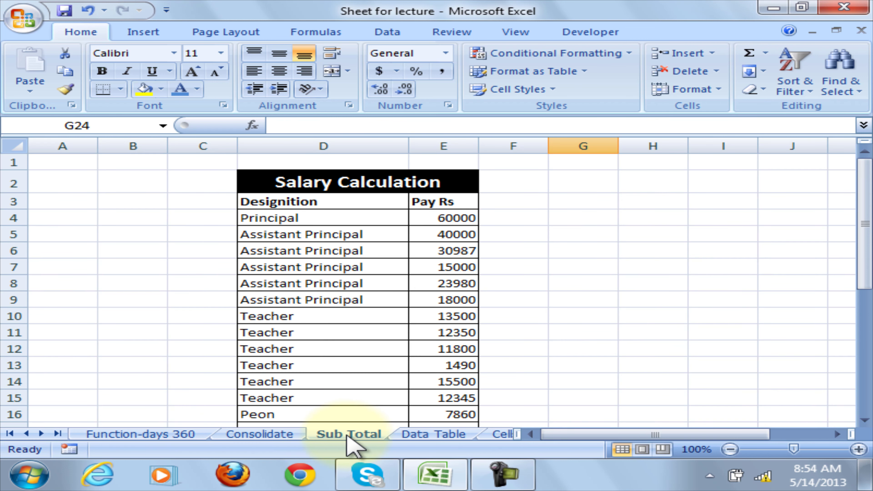
left_click(258, 436)
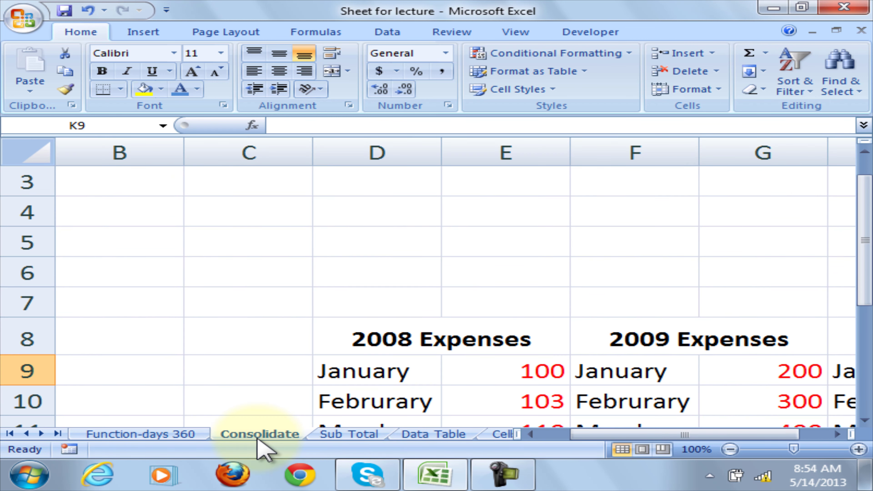
left_click(151, 436)
left_click(240, 436)
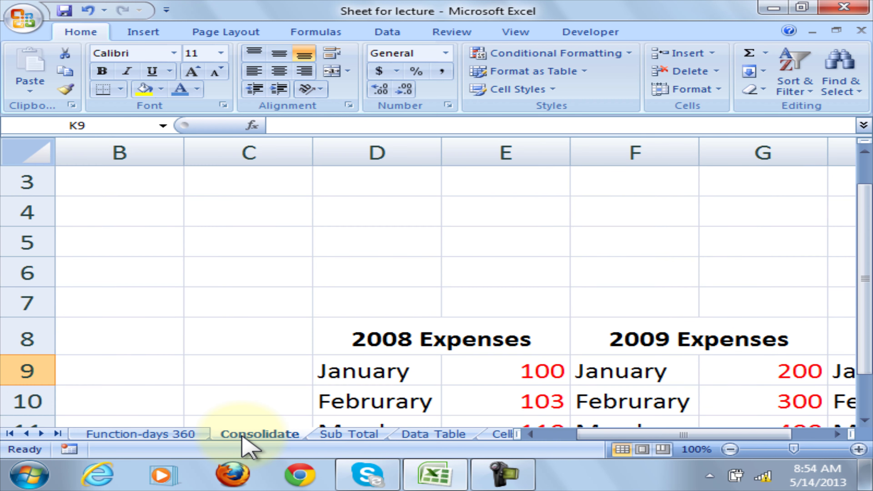
left_click(716, 90)
mouse_move(712, 314)
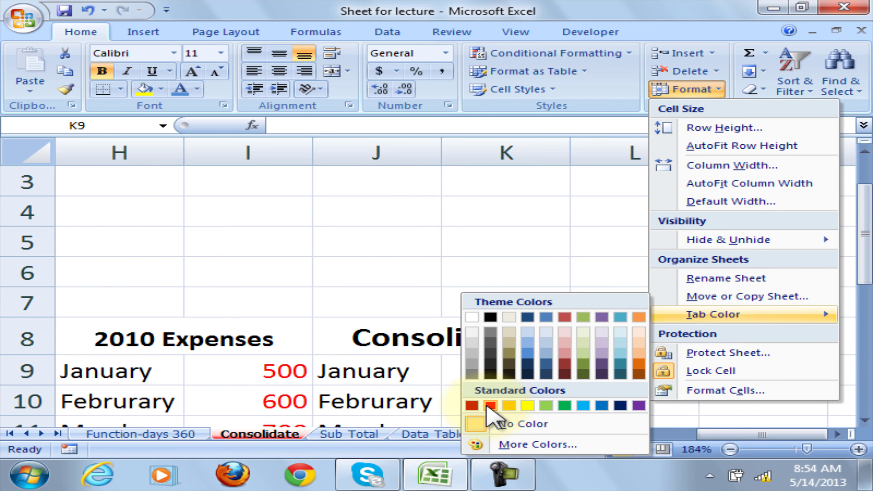
left_click(491, 405)
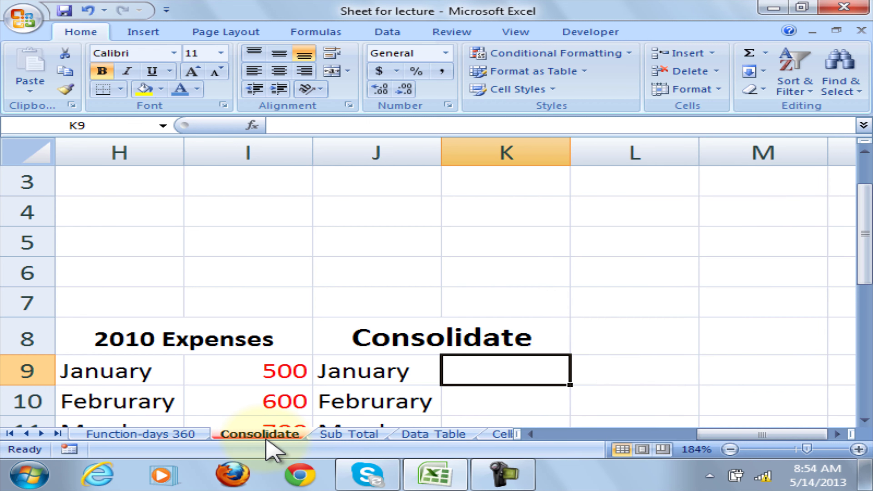
Step: Colour the Sub Total sheet tab green
left_click(348, 434)
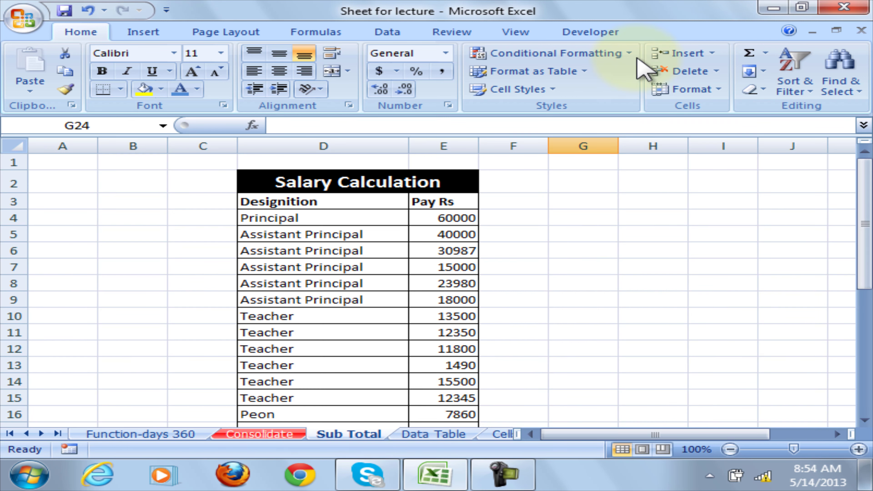
left_click(721, 92)
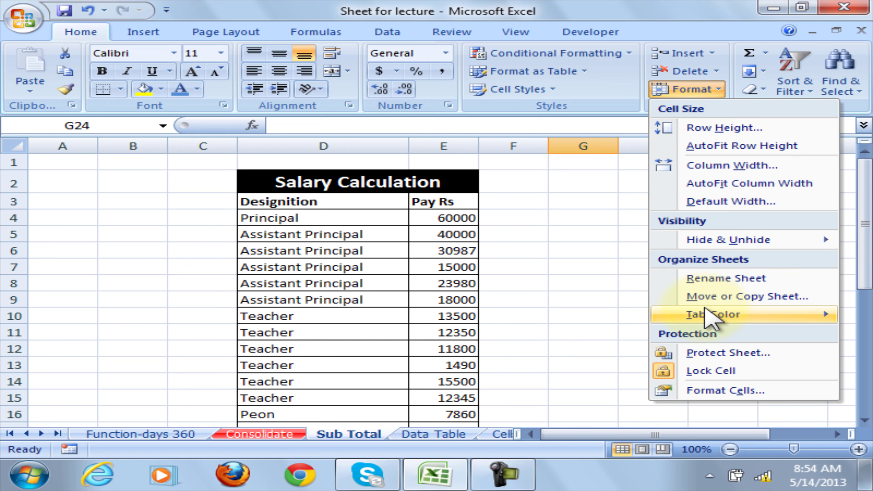
scroll(564, 378, "down", 5)
left_click(564, 406)
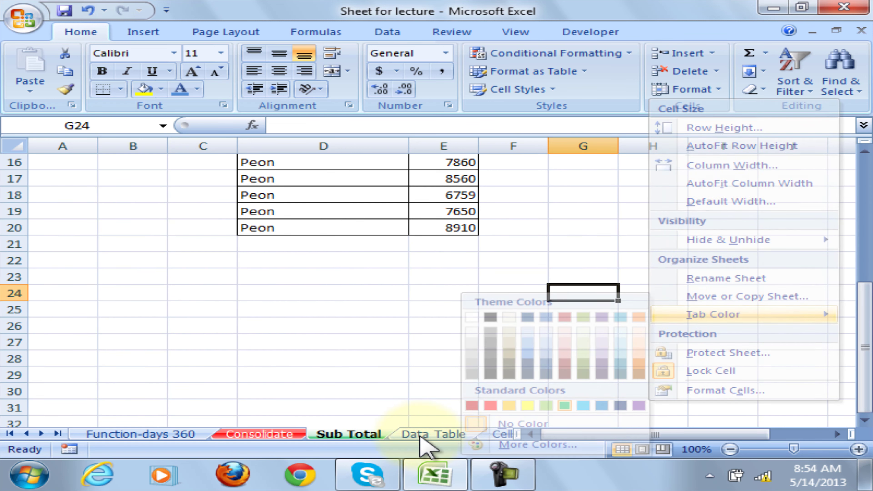
left_click(435, 434)
left_click(355, 434)
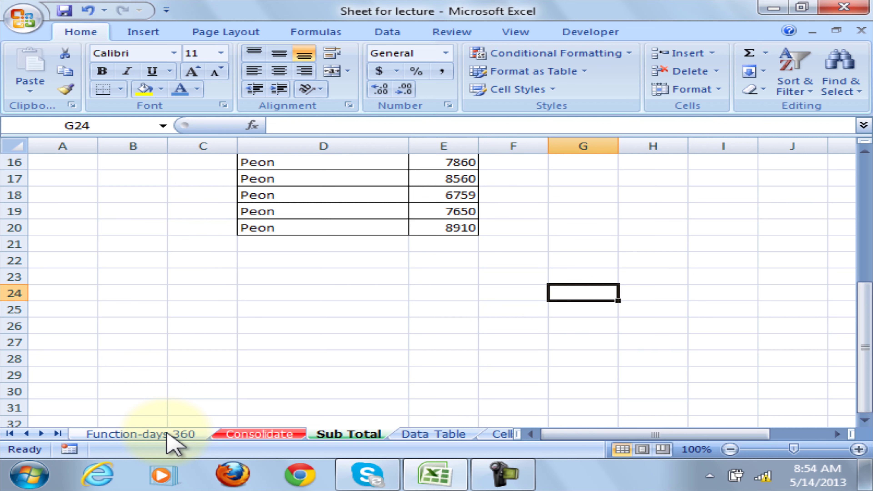
Step: Colour the Function-days 360 sheet tab yellow
right_click(168, 434)
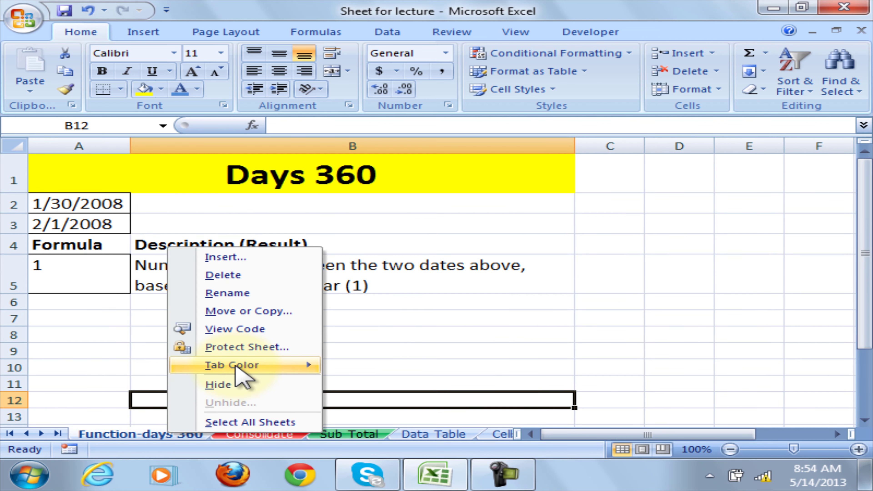
mouse_move(232, 365)
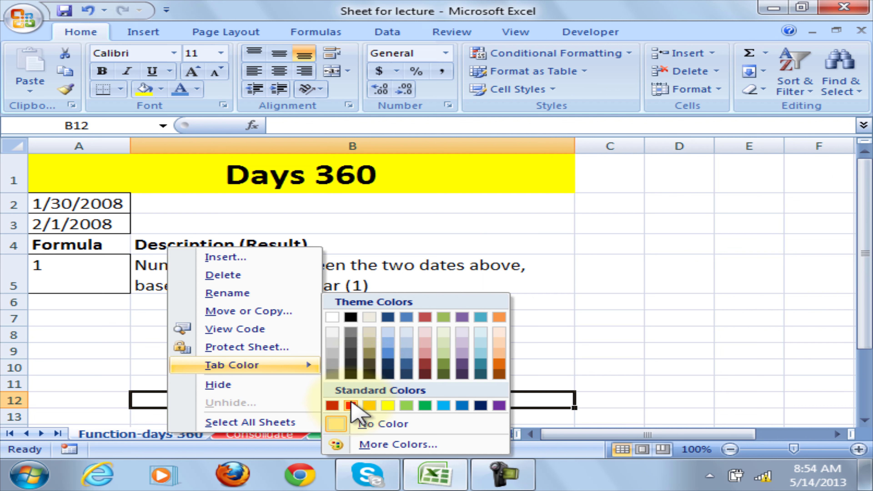
left_click(388, 406)
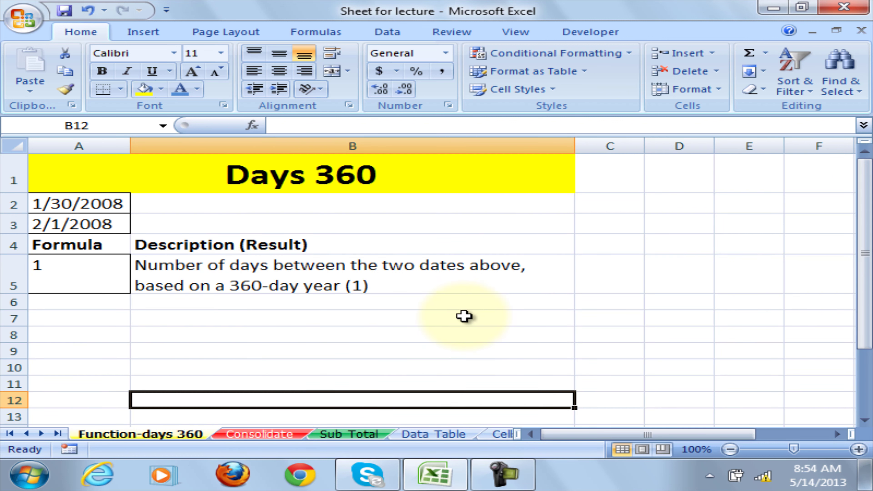
left_click(714, 90)
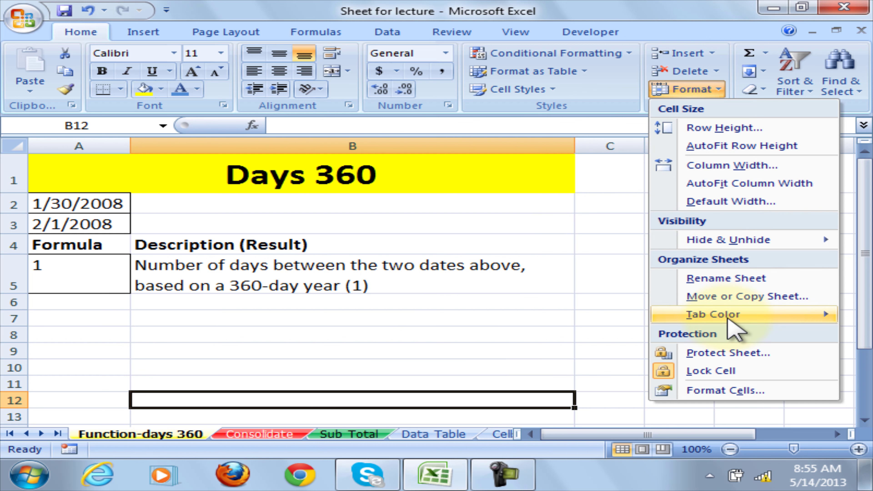
mouse_move(712, 314)
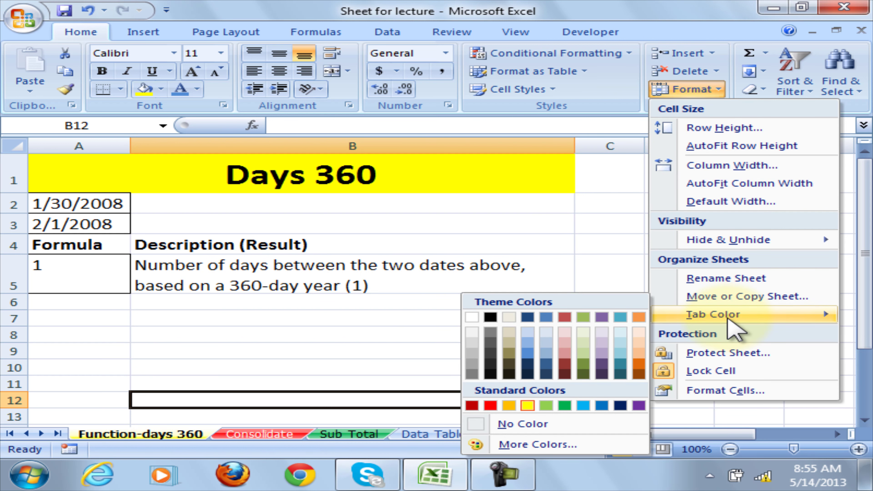
Step: Set the Function-days 360 tab to a custom light cyan, RGB 133, 255, 255
left_click(578, 444)
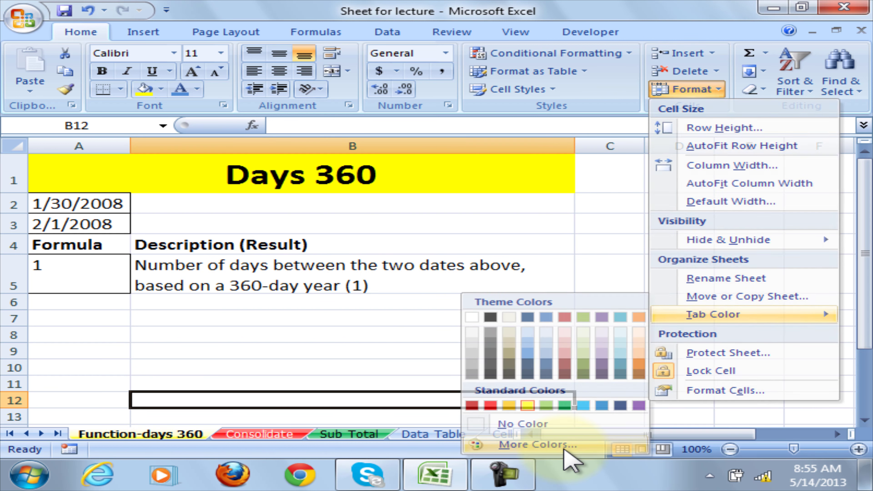
left_click(387, 208)
left_click(363, 241)
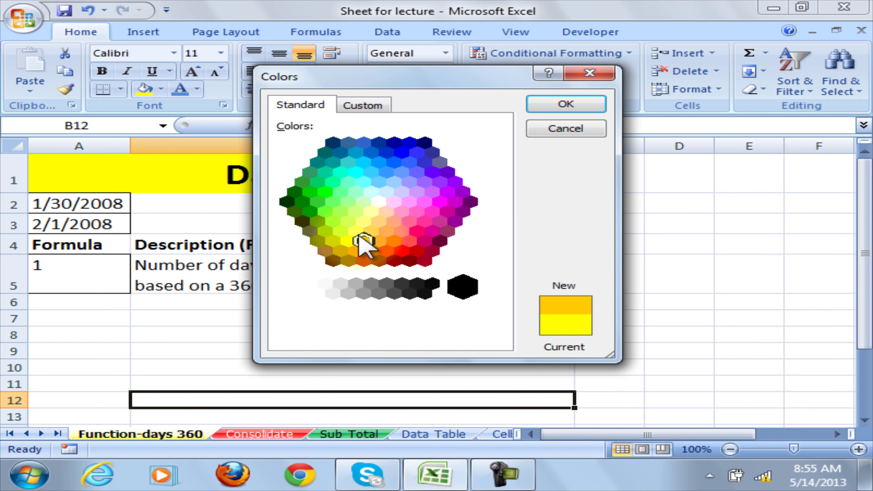
left_click(333, 202)
left_click(429, 230)
left_click(352, 172)
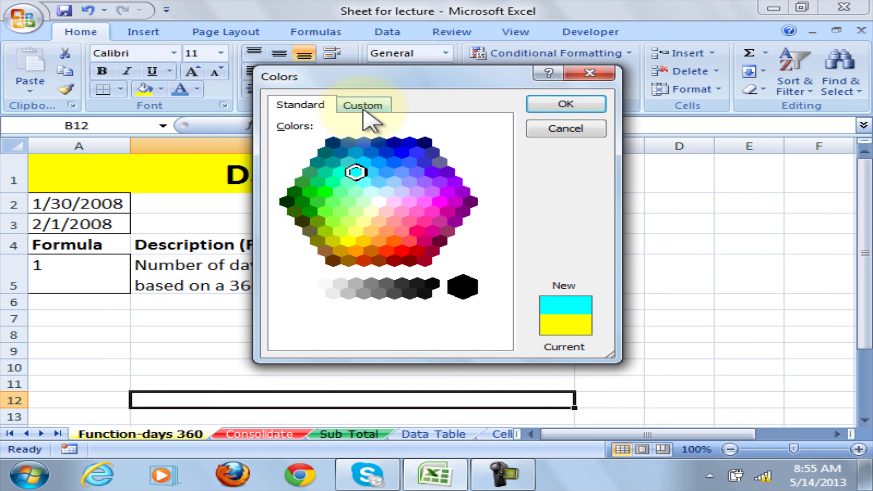
left_click(363, 105)
left_click_drag(501, 191, 499, 166)
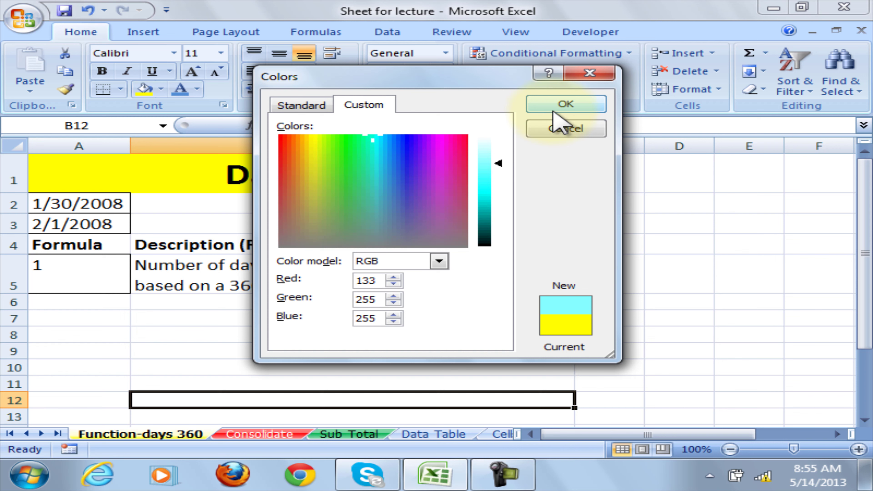
left_click(560, 105)
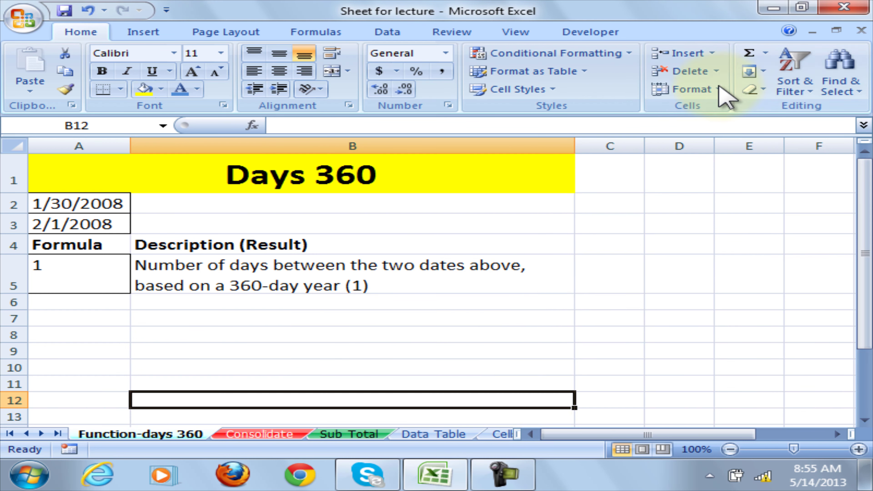
left_click(714, 89)
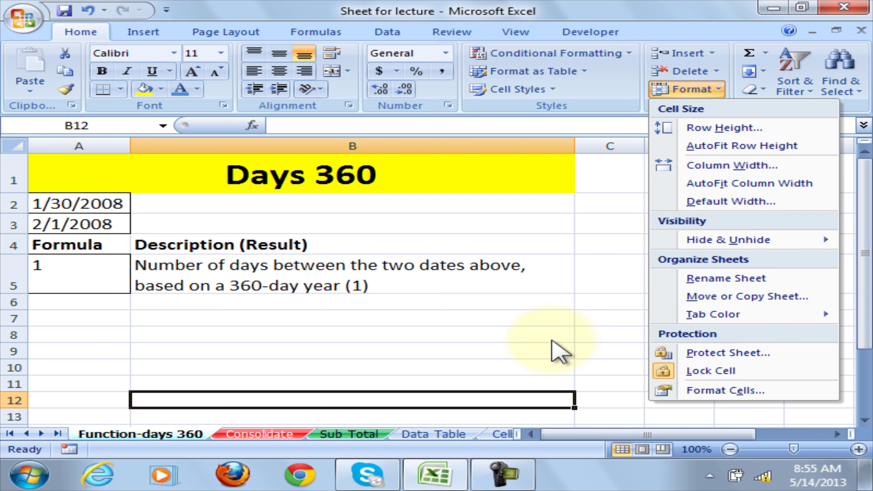
Step: Close the Format menu and step through the sheet tabs via Data Table to Cells_Rows
left_click(411, 303)
left_click(441, 433)
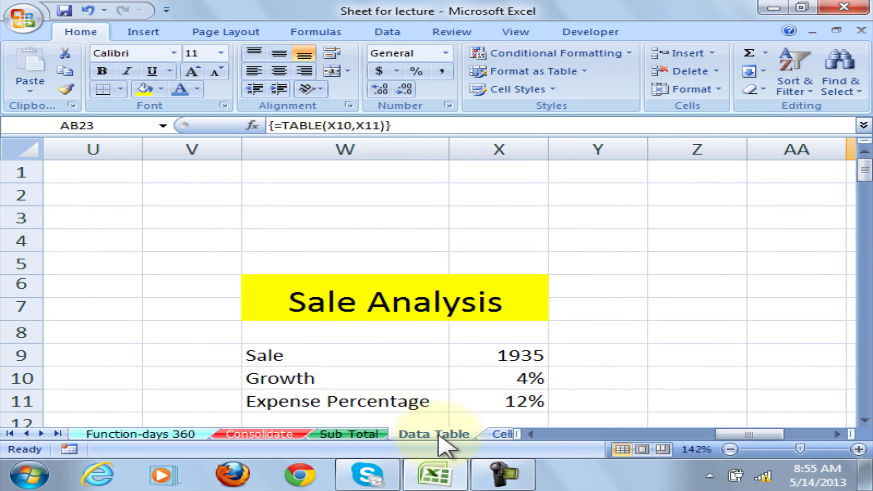
left_click(502, 433)
left_click(499, 434)
left_click(499, 434)
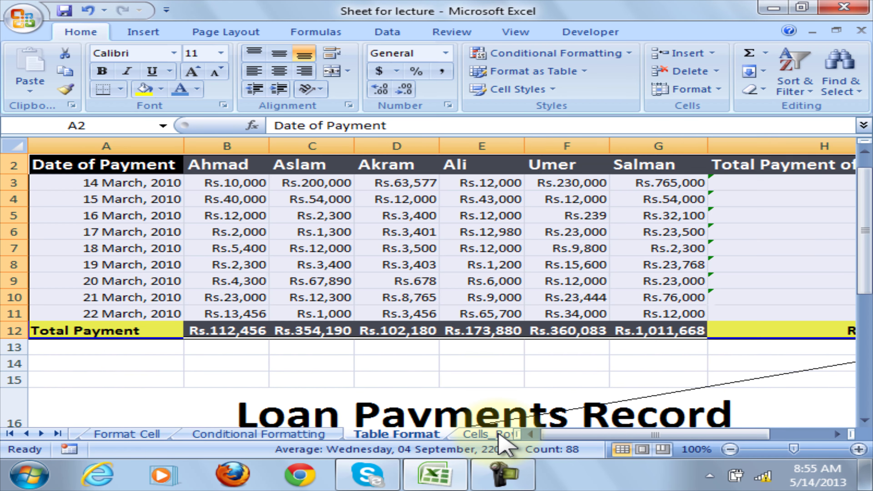
left_click(498, 434)
left_click(474, 243)
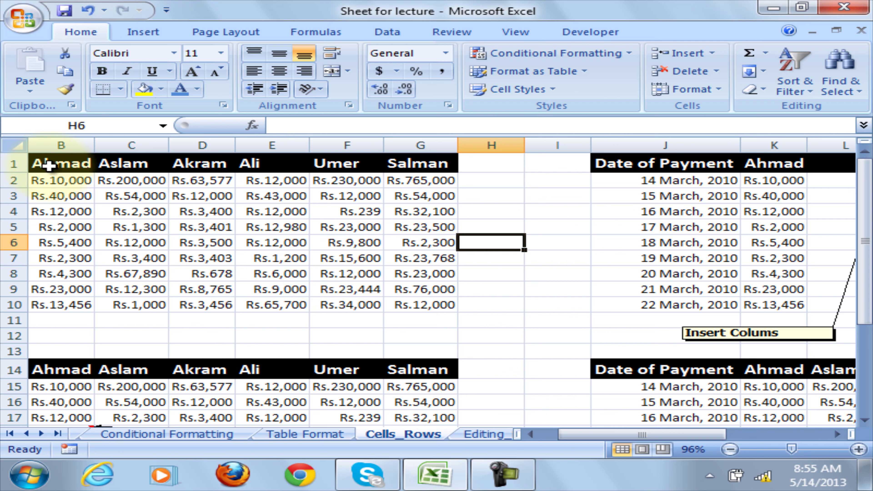
Step: Lock the B1:G10 payment table cells and open the Protect Sheet settings
left_click_drag(48, 165, 412, 301)
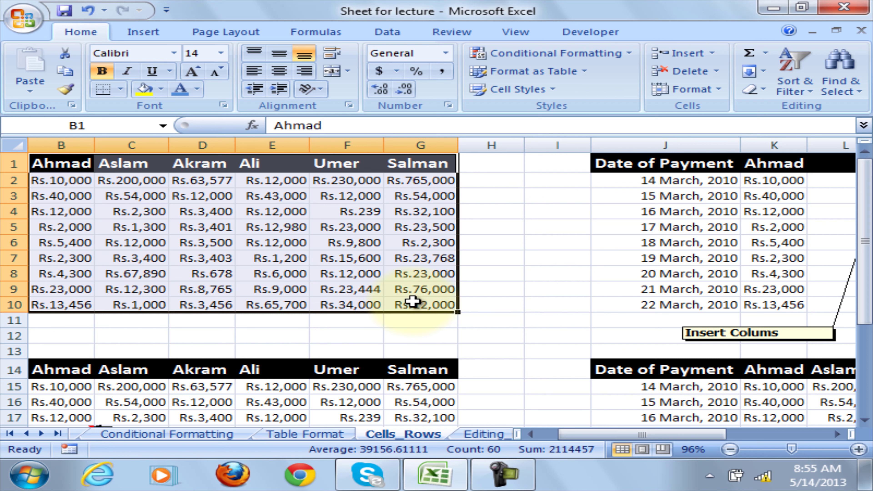
left_click(719, 90)
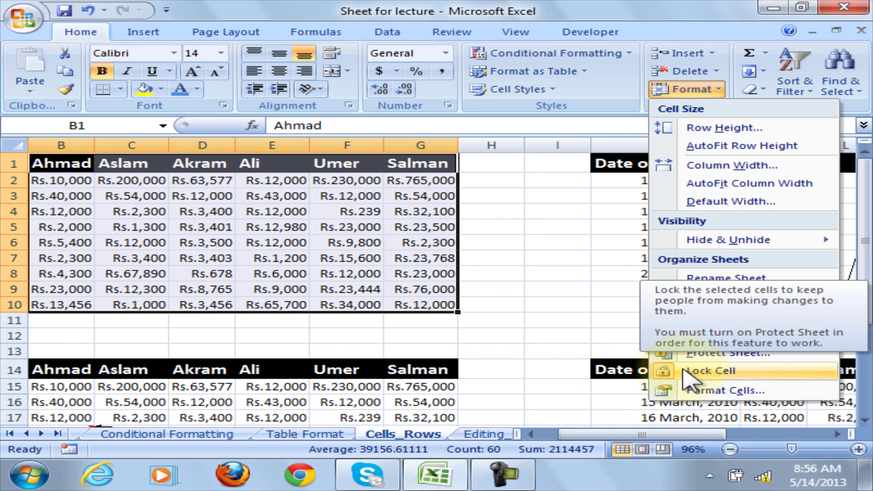
left_click(687, 371)
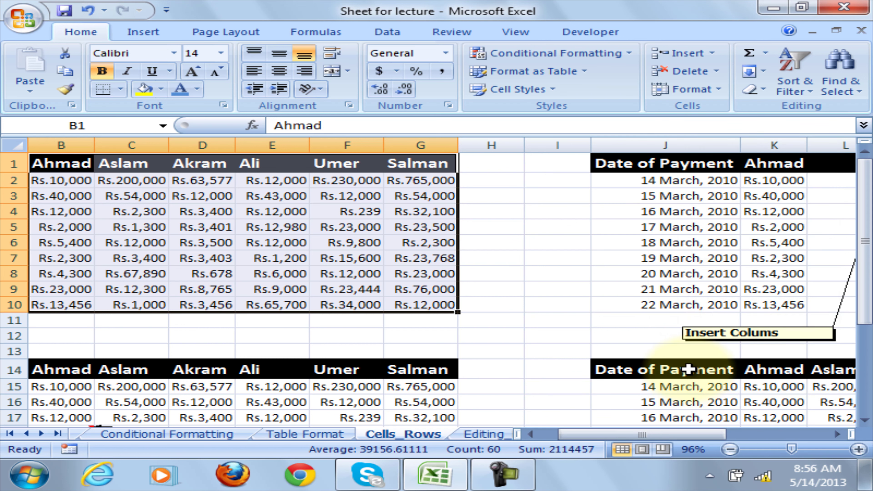
left_click(708, 90)
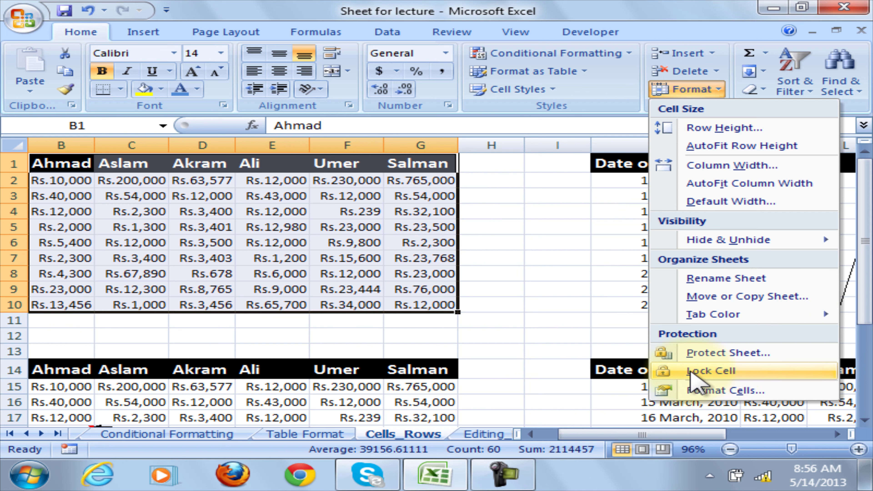
left_click(701, 373)
left_click(697, 90)
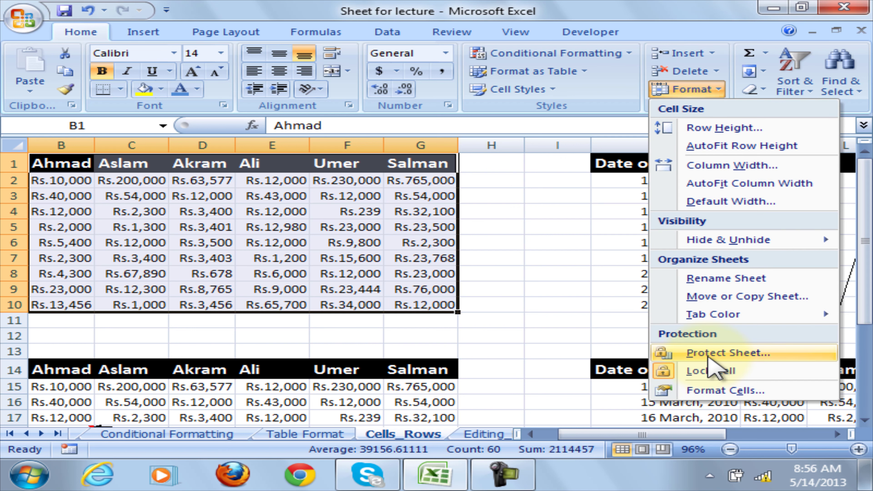
left_click(705, 352)
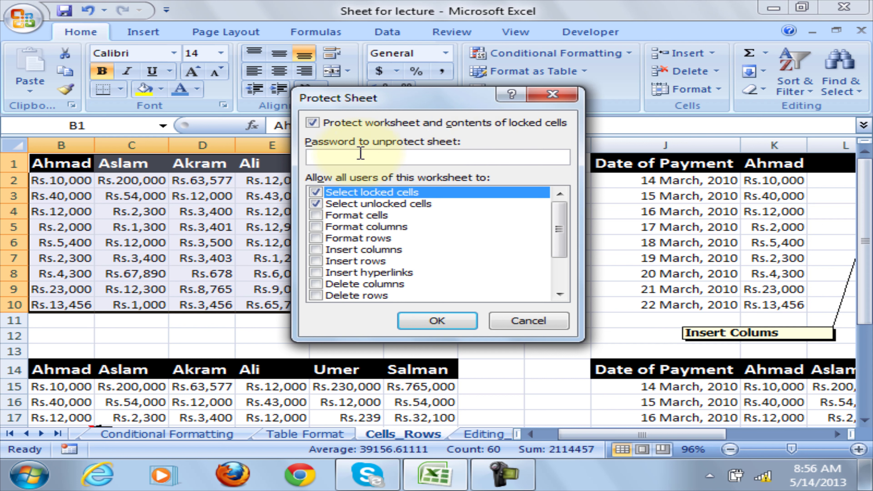
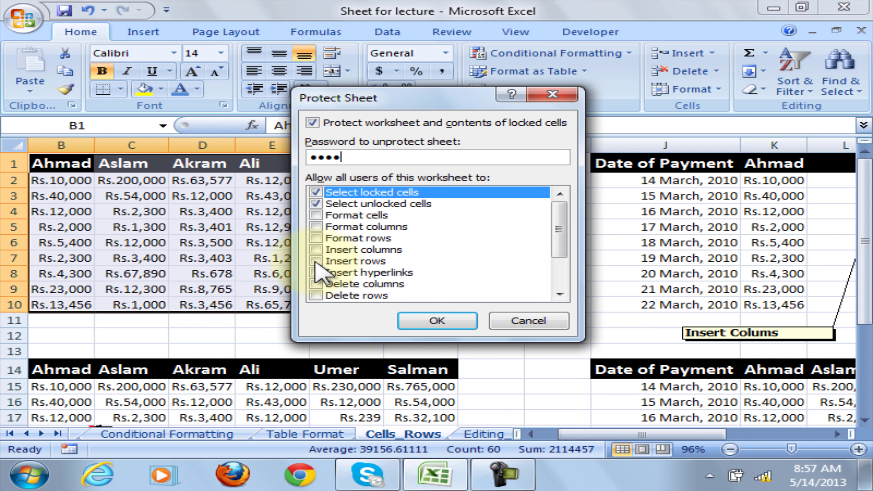
Step: Protect the Cells_Rows sheet with a password, adjusting the insert row and column permissions, and confirm it
left_click(316, 262)
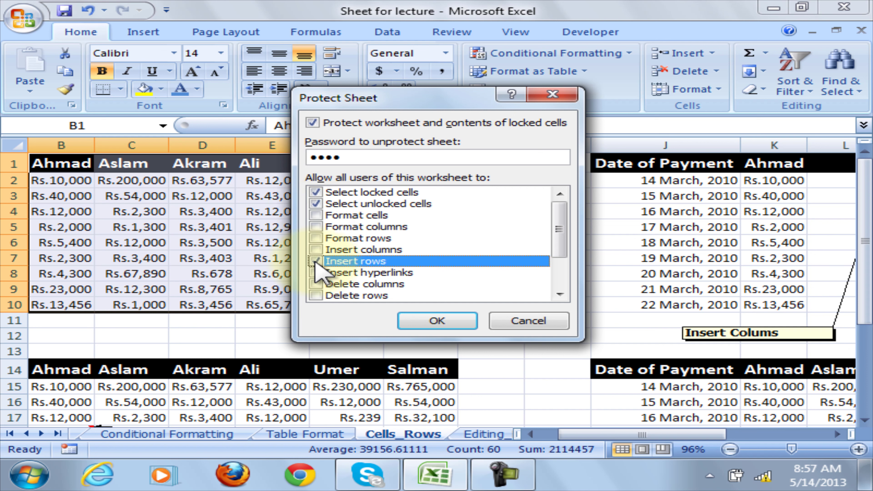
left_click(316, 250)
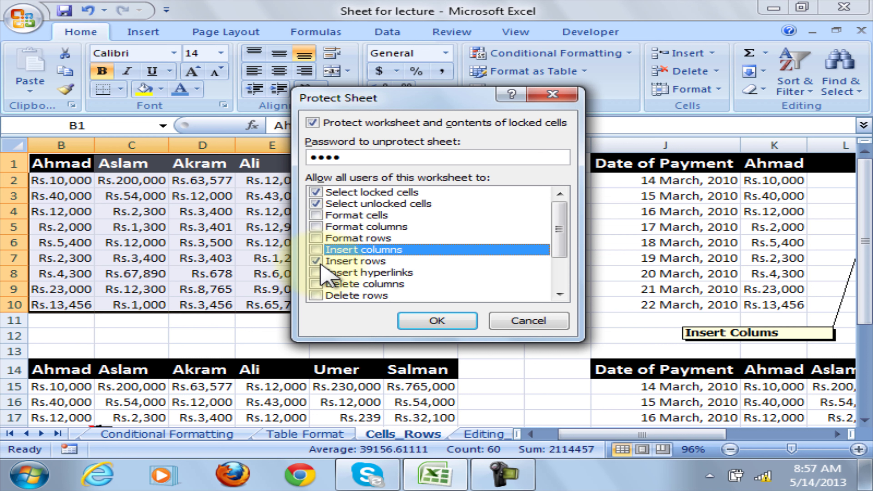
left_click(317, 261)
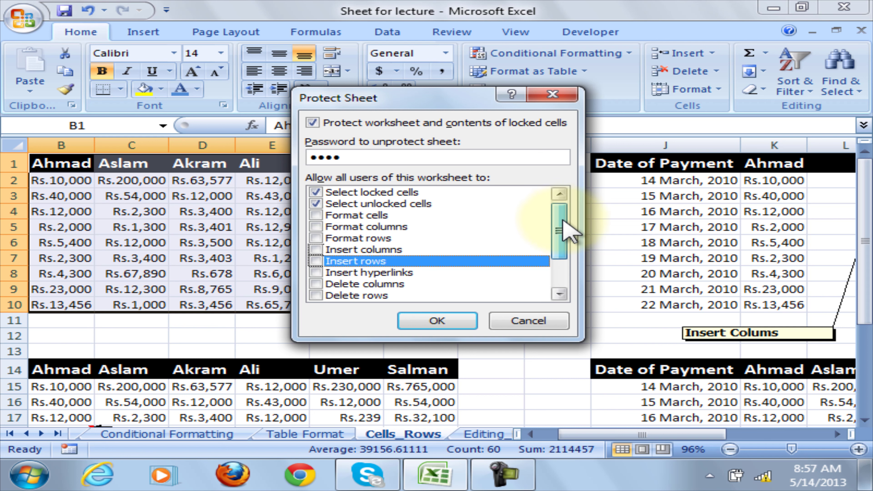
left_click_drag(559, 230, 567, 272)
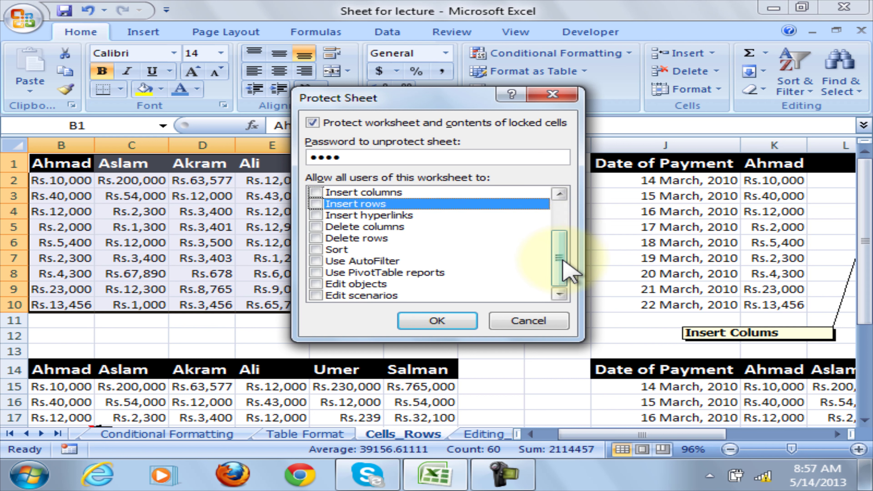
left_click(437, 320)
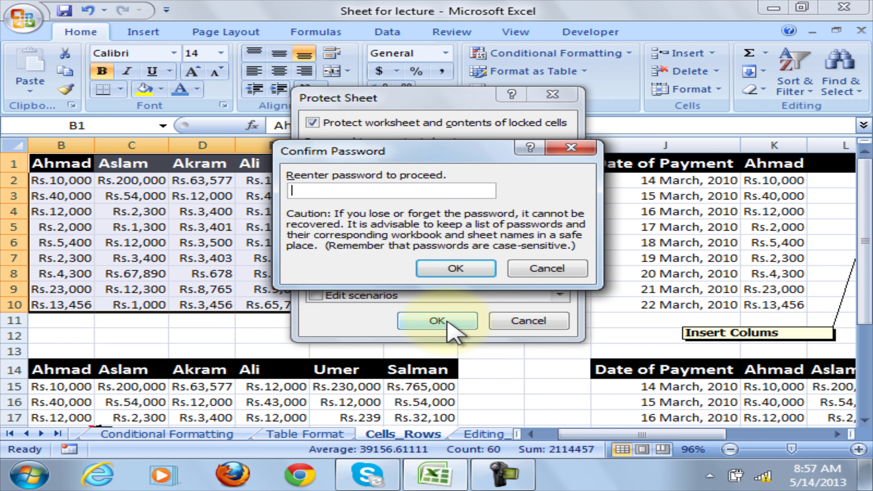
left_click(455, 269)
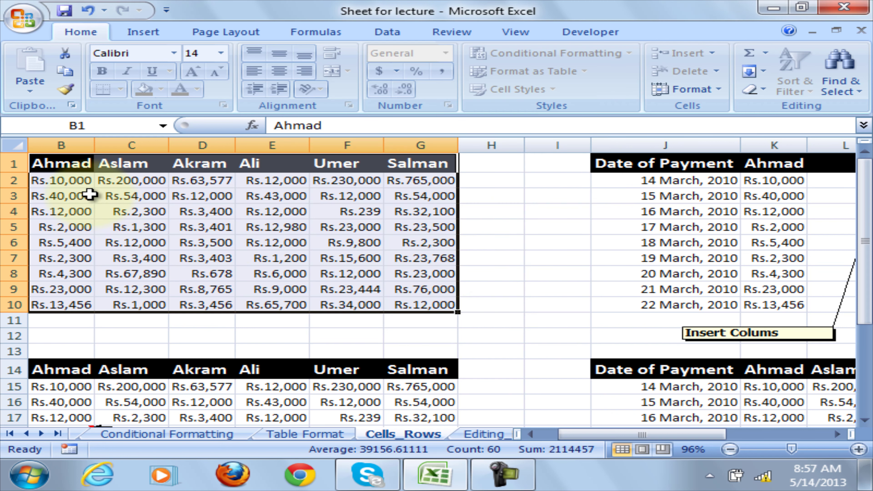
left_click(55, 161)
left_click_drag(55, 161, 413, 305)
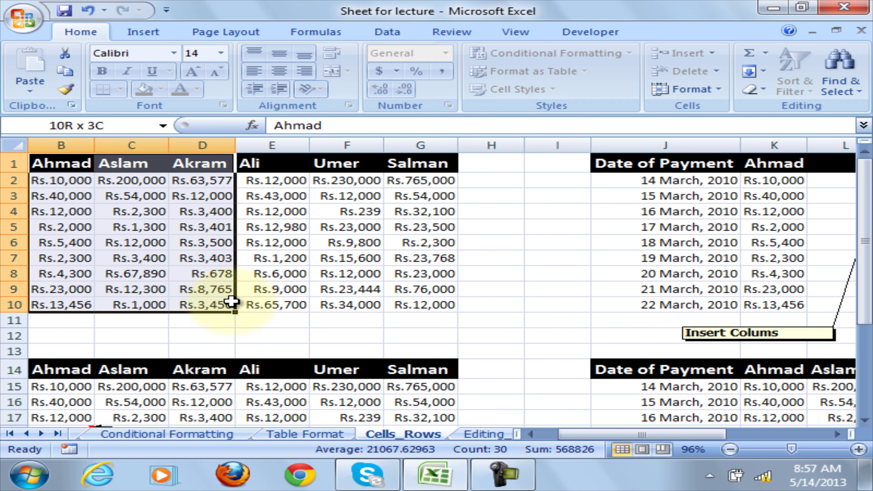
left_click(245, 257)
left_click(207, 240)
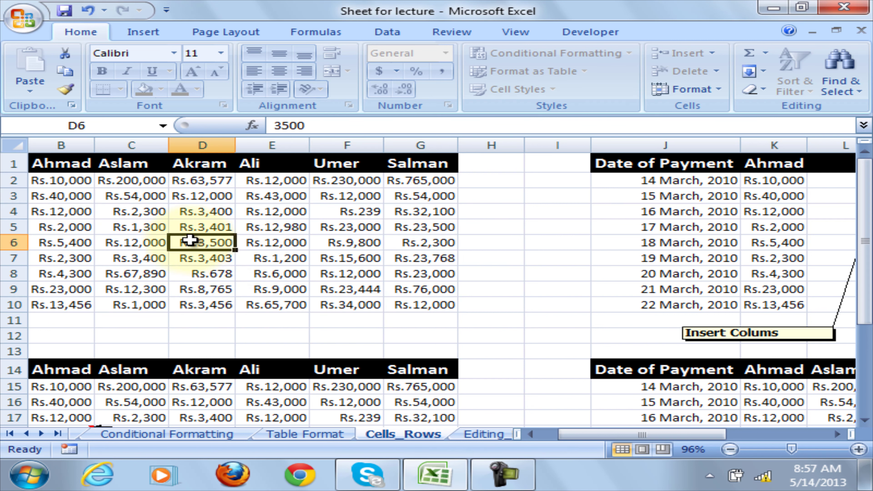
left_click(202, 227)
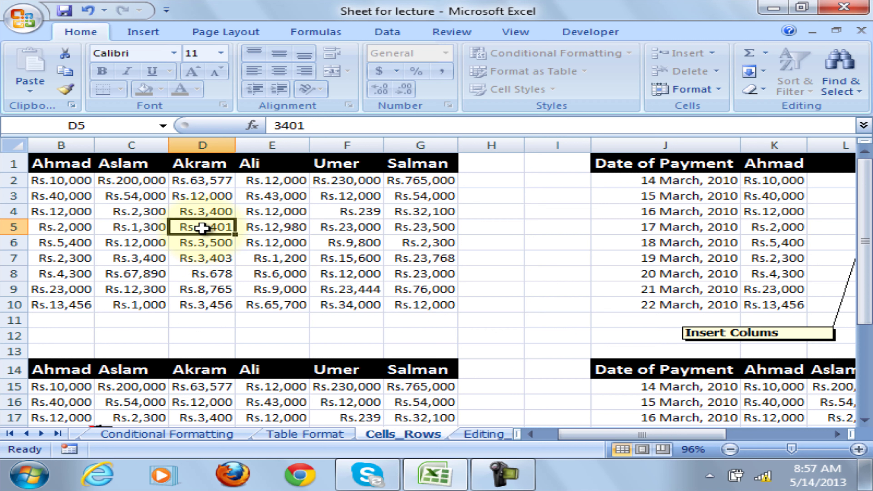
double_click(202, 228)
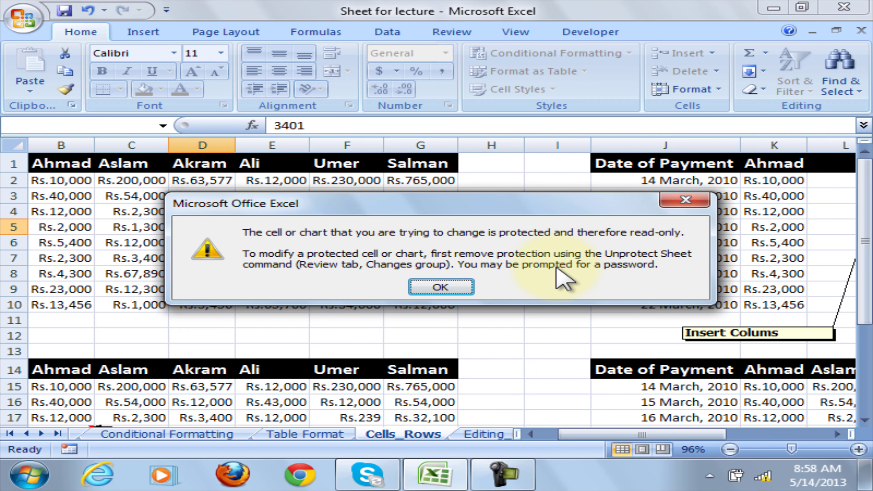
left_click(441, 288)
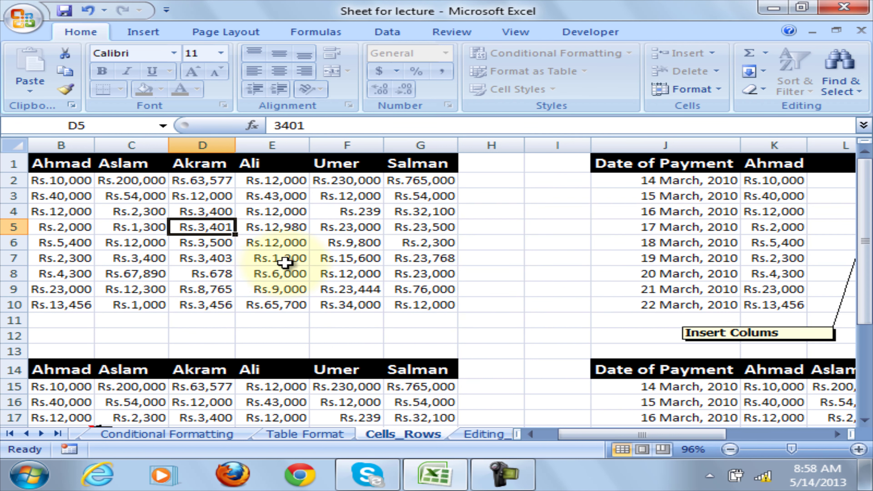
left_click(307, 248)
double_click(307, 247)
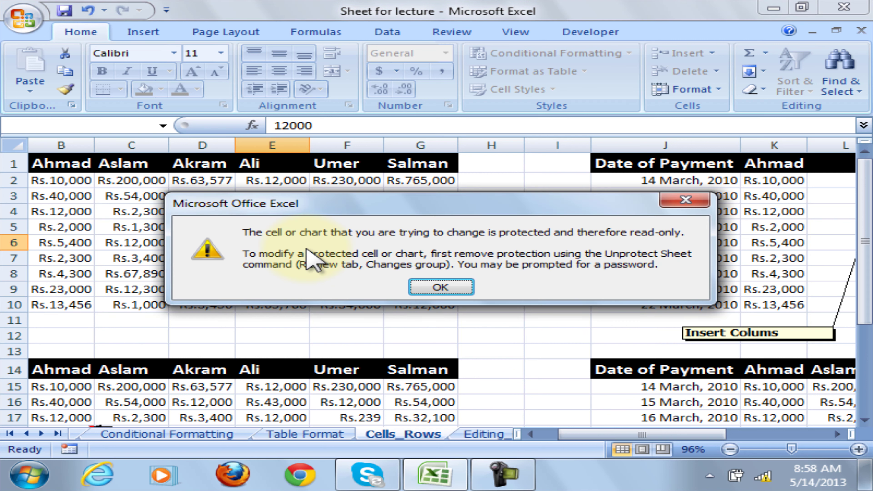
left_click(441, 287)
left_click(147, 264)
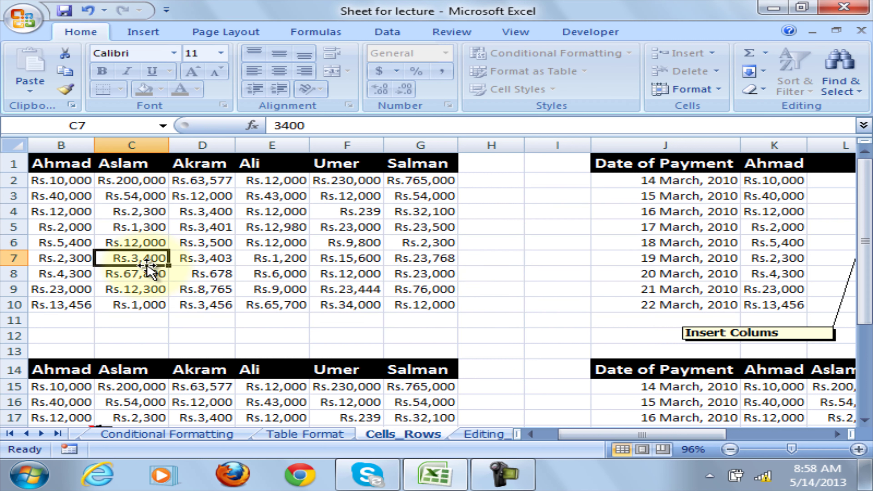
double_click(147, 265)
left_click(441, 287)
left_click(605, 328)
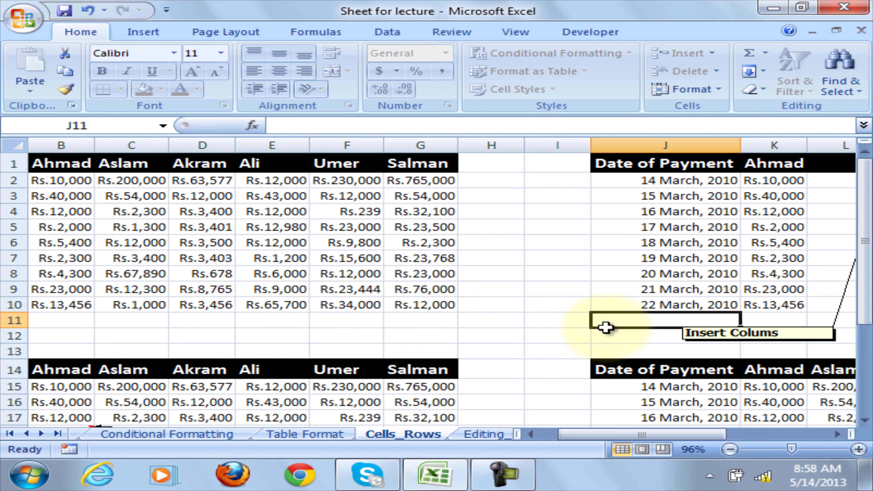
double_click(606, 327)
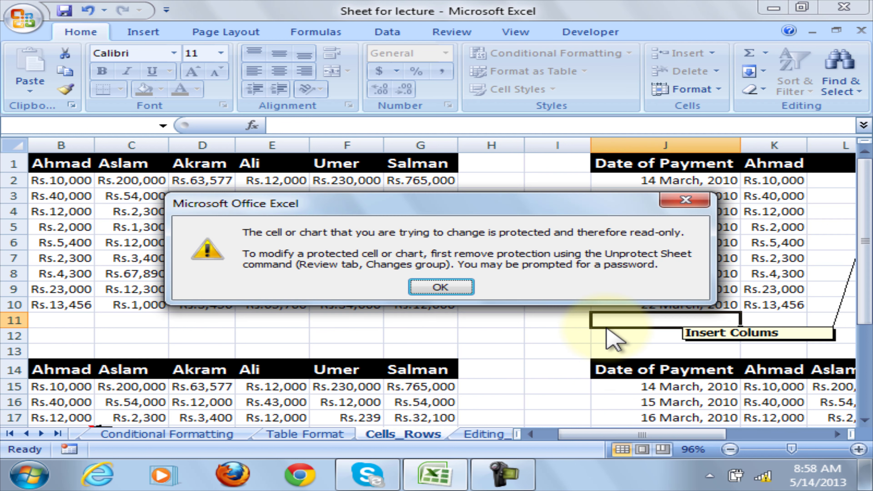
left_click(443, 288)
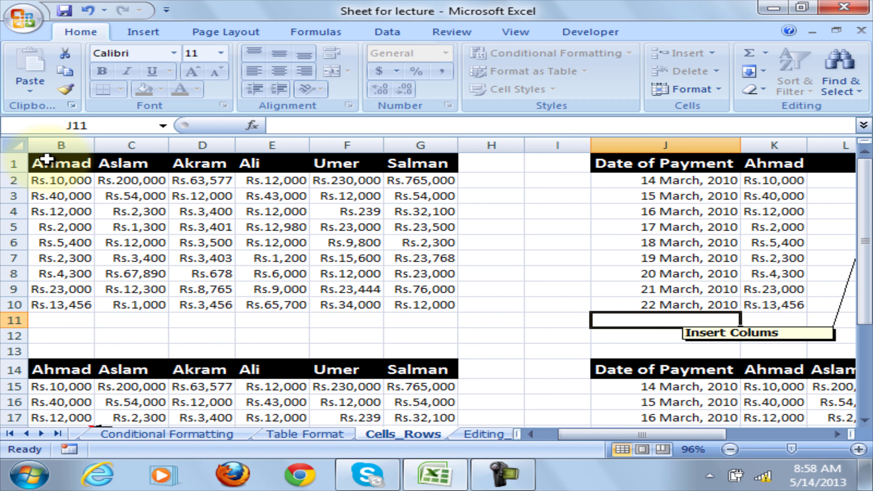
Step: Unprotect the Cells_Rows sheet by entering its password
left_click(721, 90)
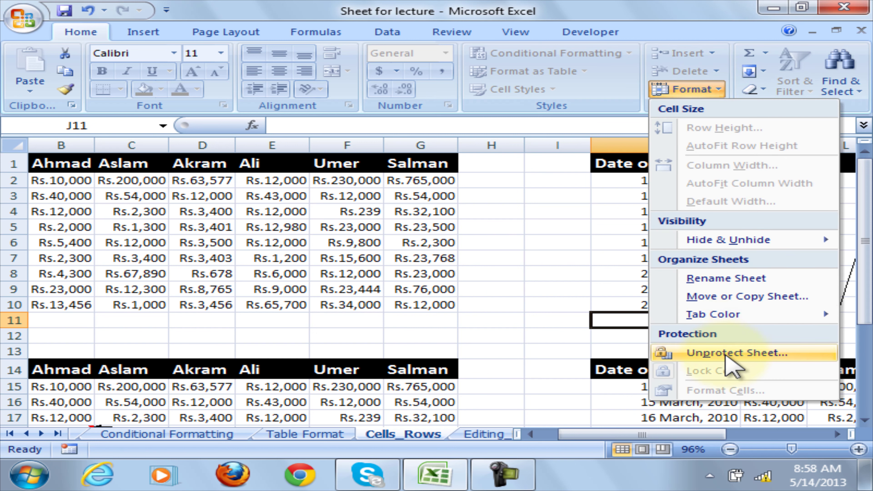
left_click(726, 354)
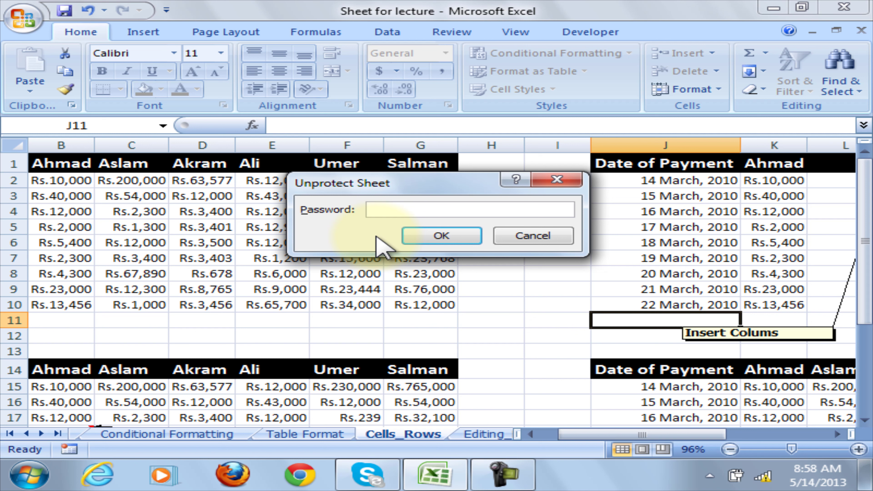
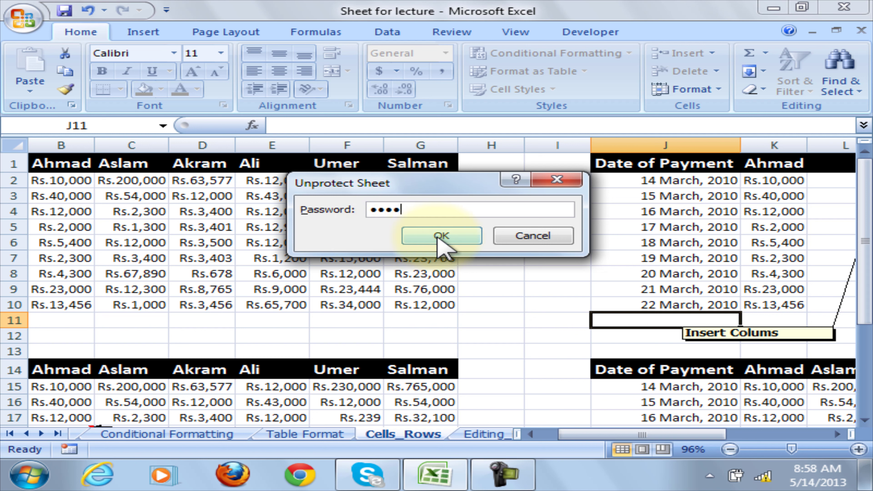
left_click(439, 238)
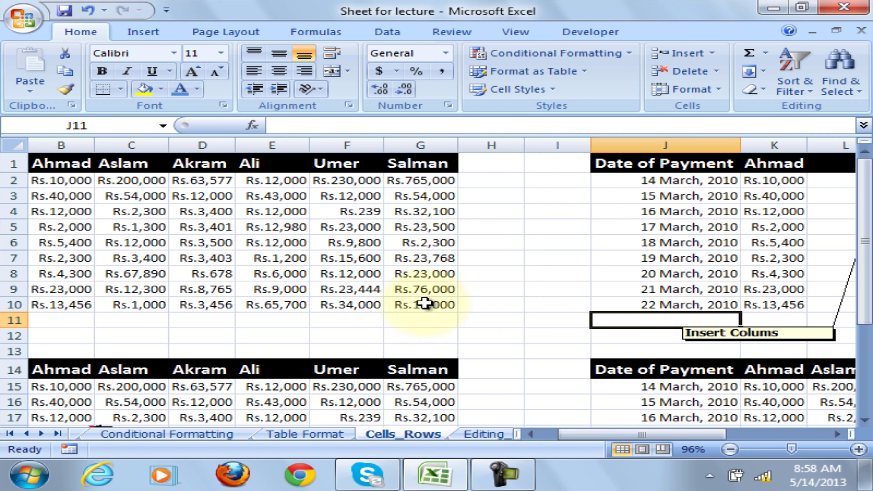
Step: Clear the Ali values 12,980 in E5 and Rs.6,000 in E8
left_click(276, 318)
left_click(289, 229)
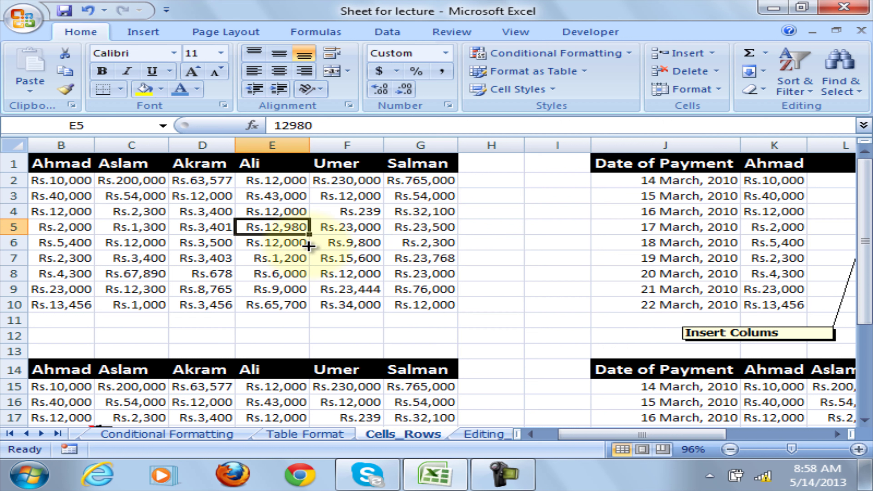
key("Delete")
left_click(290, 272)
key("Delete")
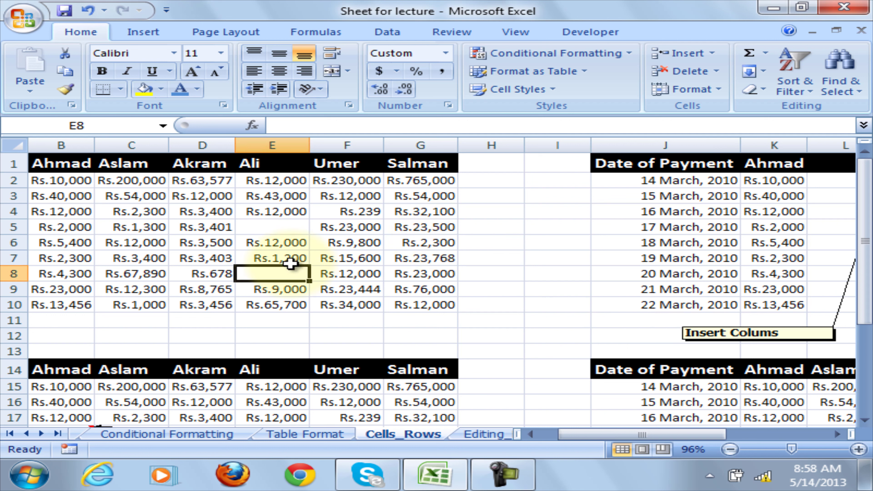
left_click(342, 320)
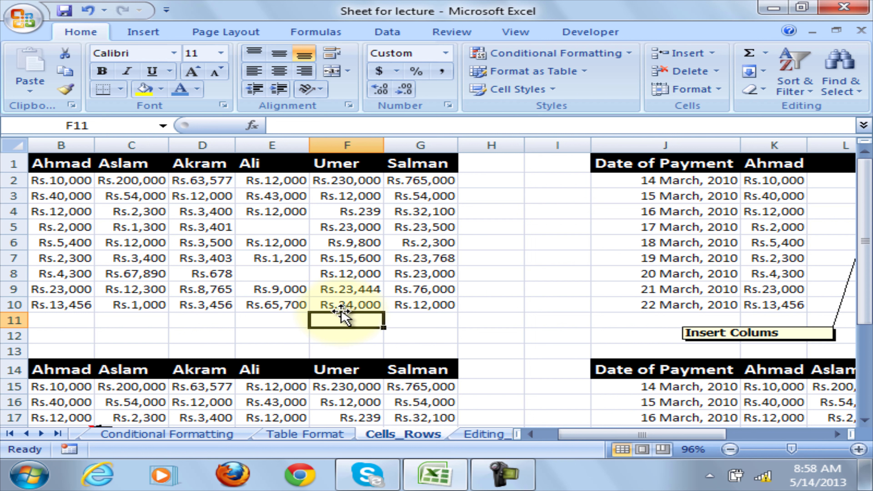
left_click(715, 88)
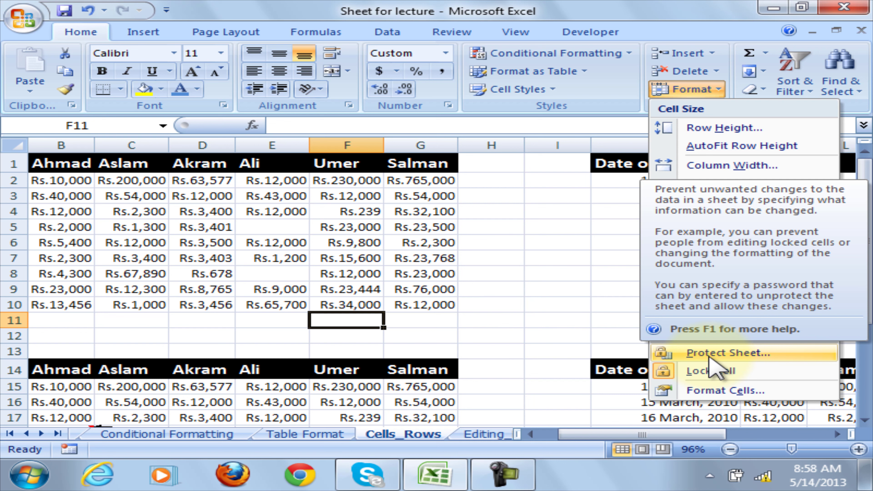
Step: Start a Save As with file name 'protectworkbook' and the Desktop as the location
left_click(511, 308)
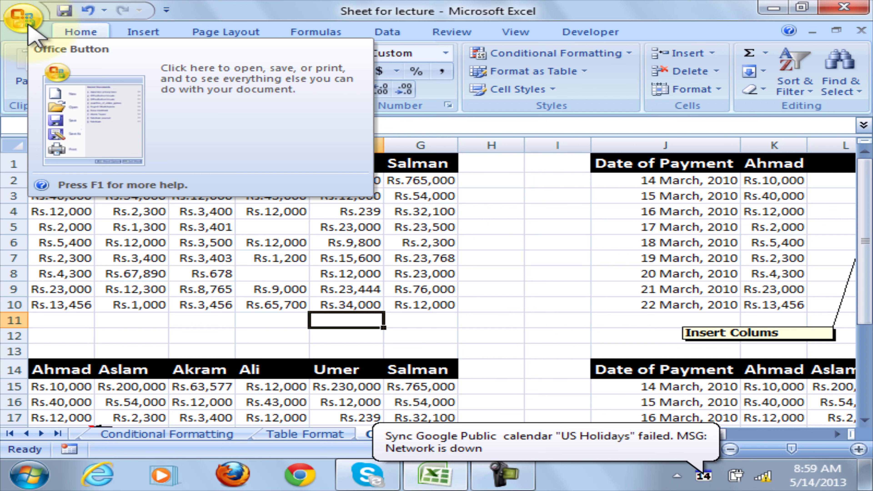
left_click(29, 25)
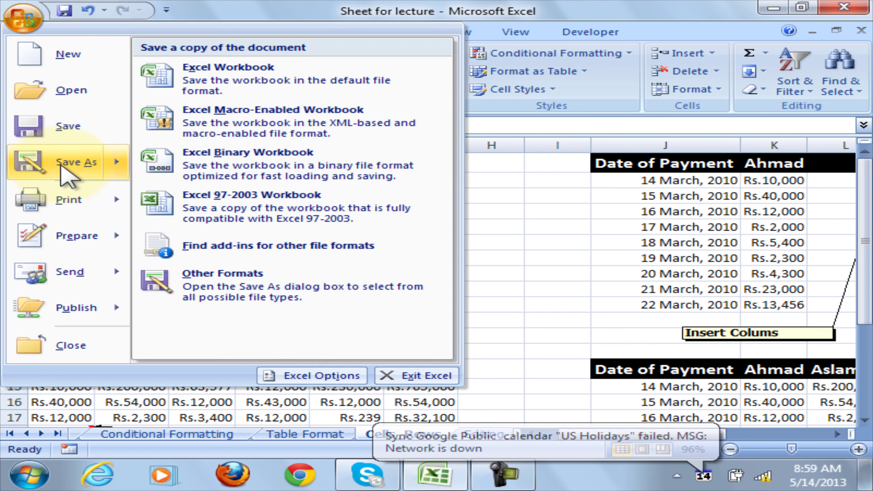
mouse_move(75, 163)
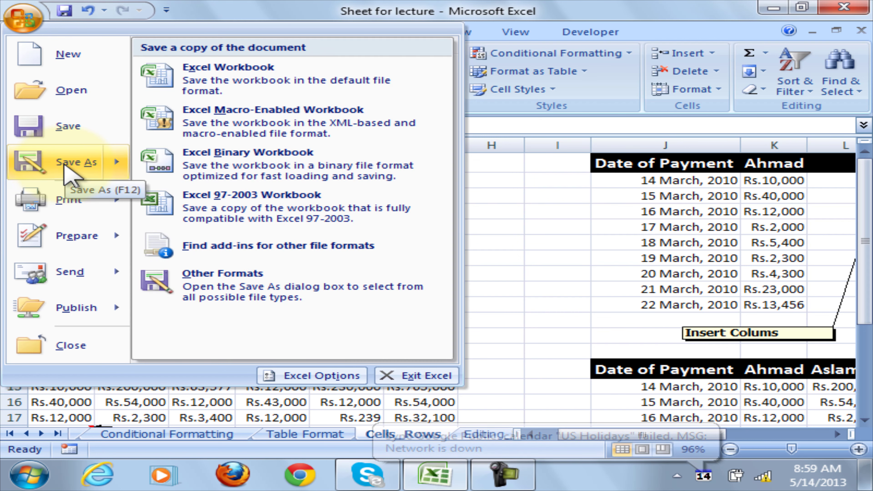
left_click(69, 162)
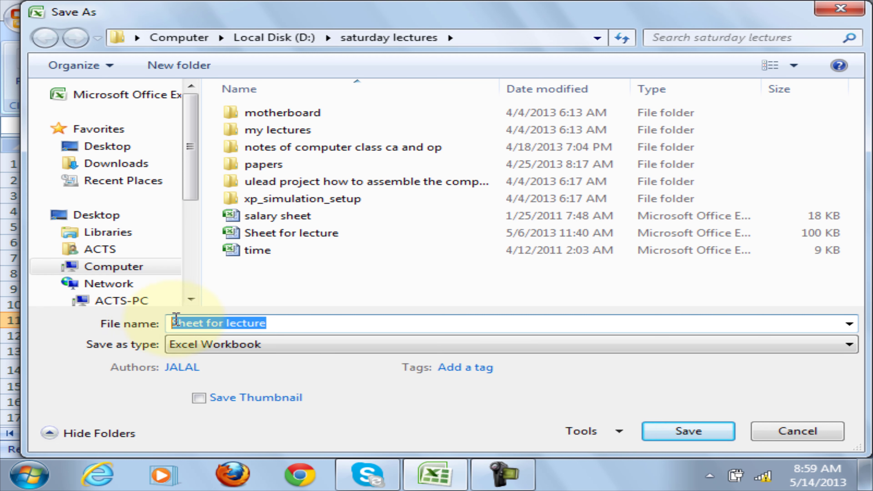
type("protect")
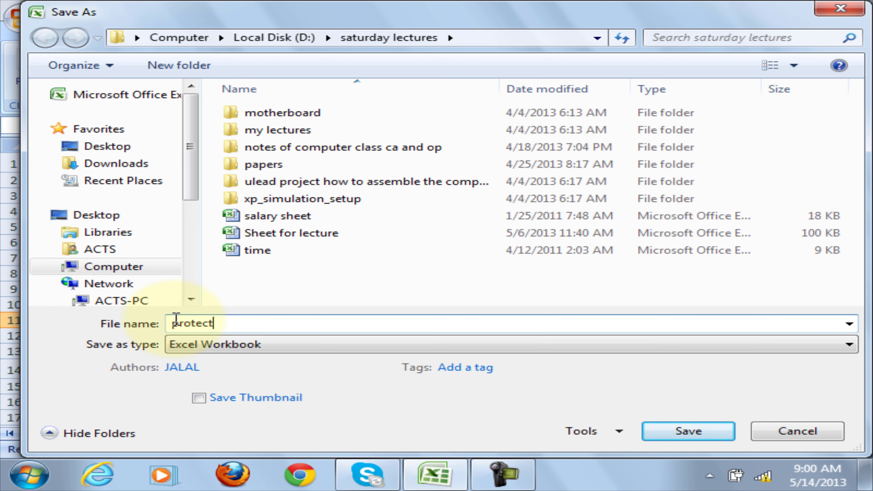
type("workboo")
type("k")
left_click(124, 147)
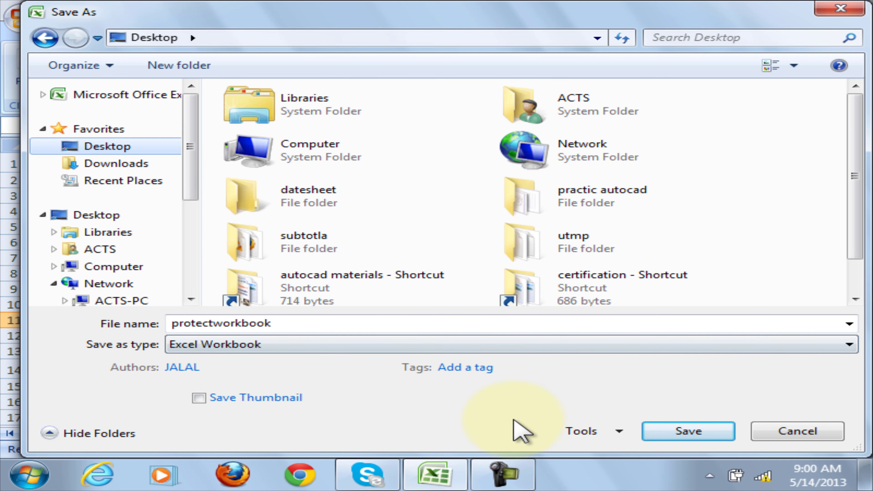
left_click(618, 431)
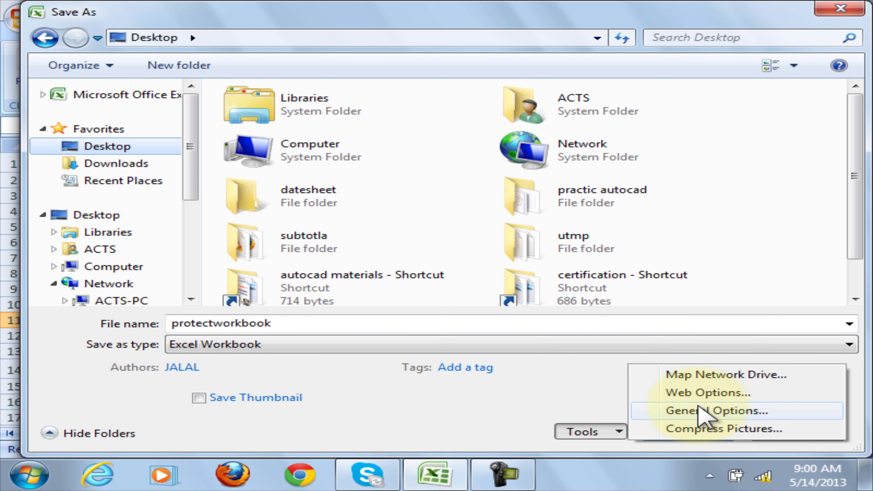
Step: Enter a password to open and a password to modify in General Options
left_click(699, 409)
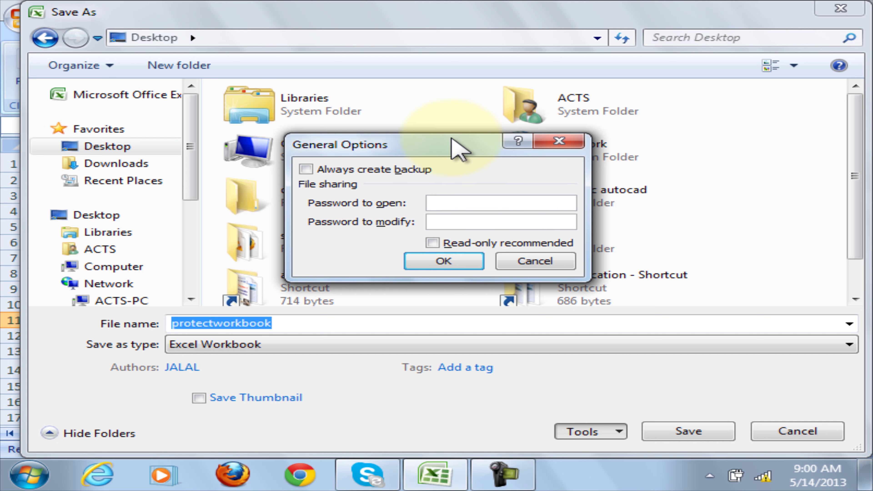
mouse_move(457, 149)
left_mouse_down()
mouse_move(605, 169)
mouse_move(538, 147)
left_mouse_up()
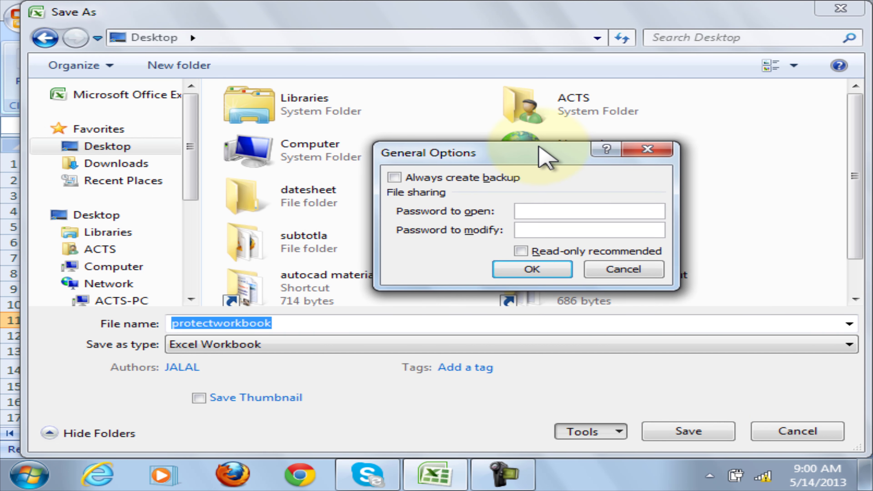
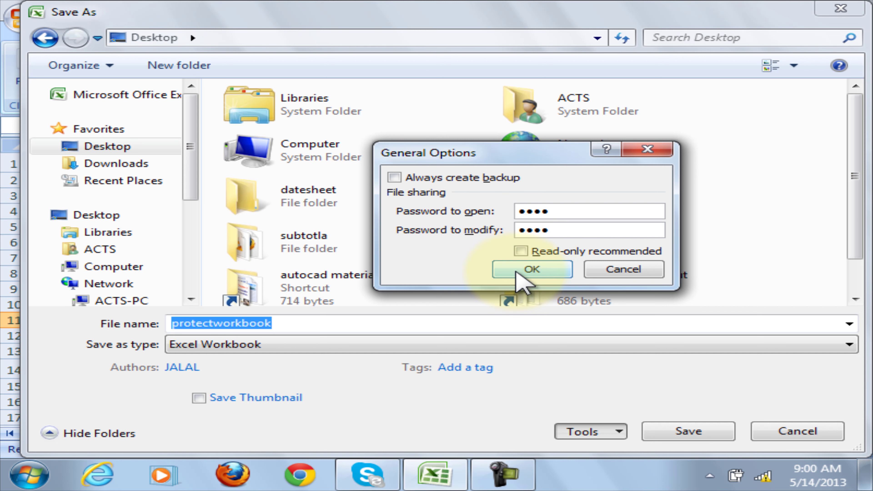
left_click(515, 275)
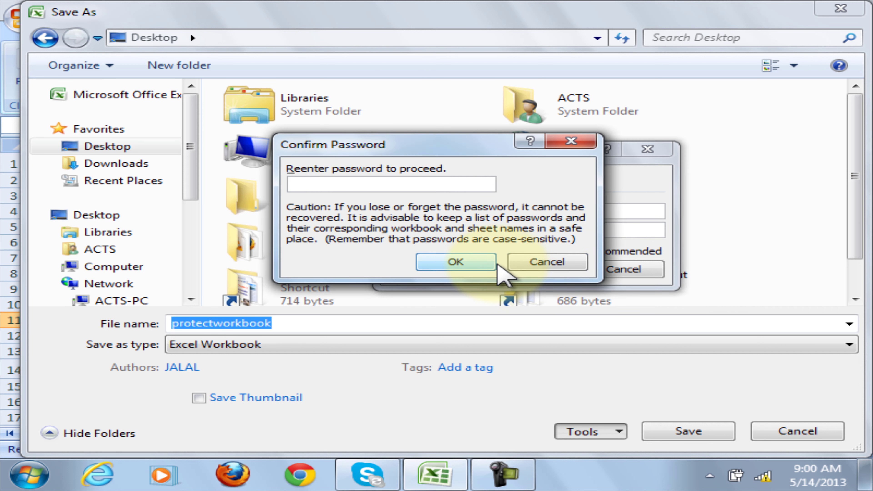
Step: Confirm both passwords and go into the subtotla folder on the Desktop
left_click(481, 260)
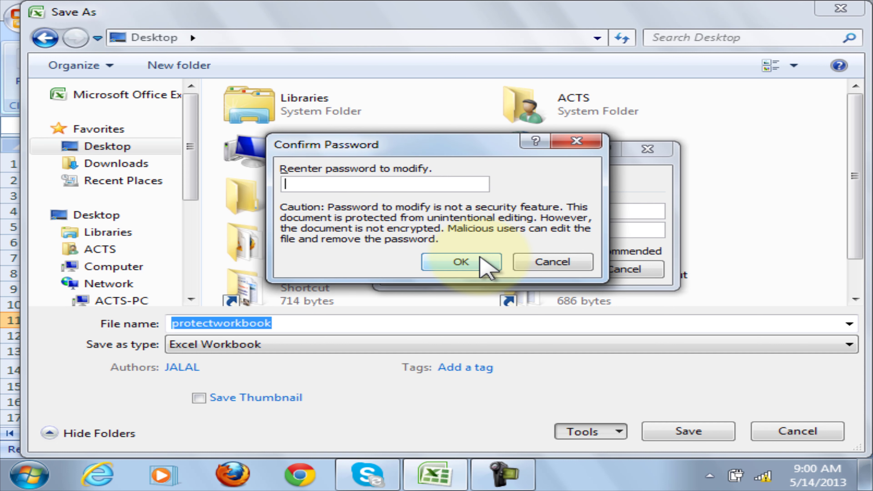
left_click(481, 260)
left_click(481, 260)
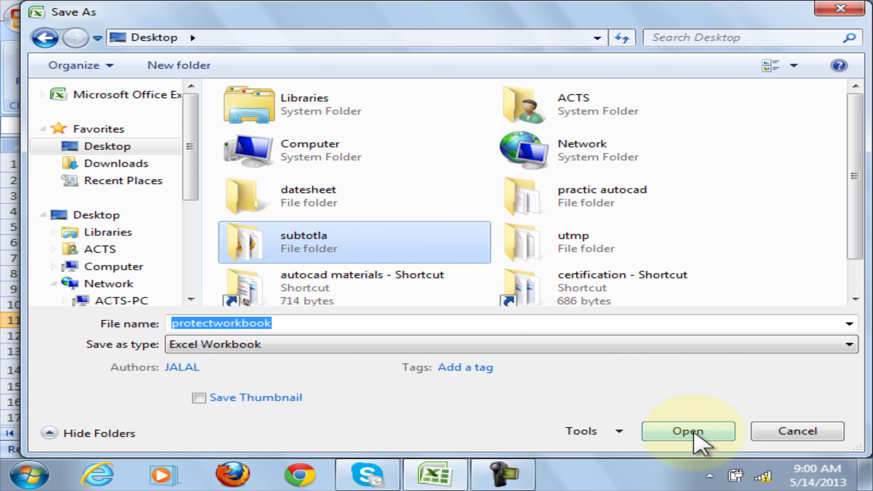
left_click(693, 432)
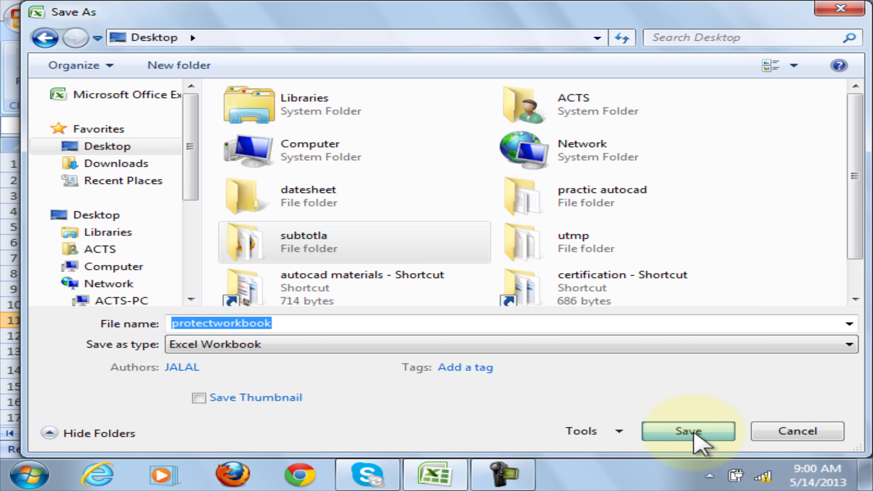
Step: Save the workbook, then reopen protectworkbook from the desktop's subtotla folder in Excel
left_click(691, 432)
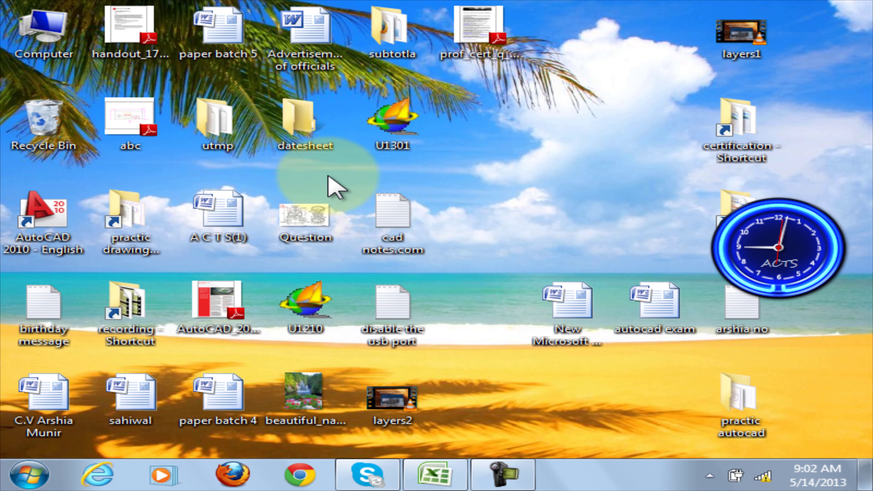
double_click(397, 55)
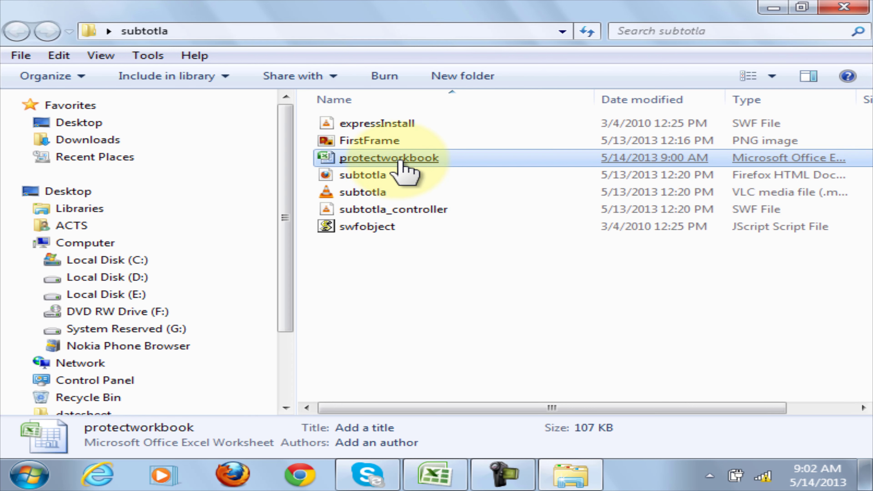
left_click(402, 162)
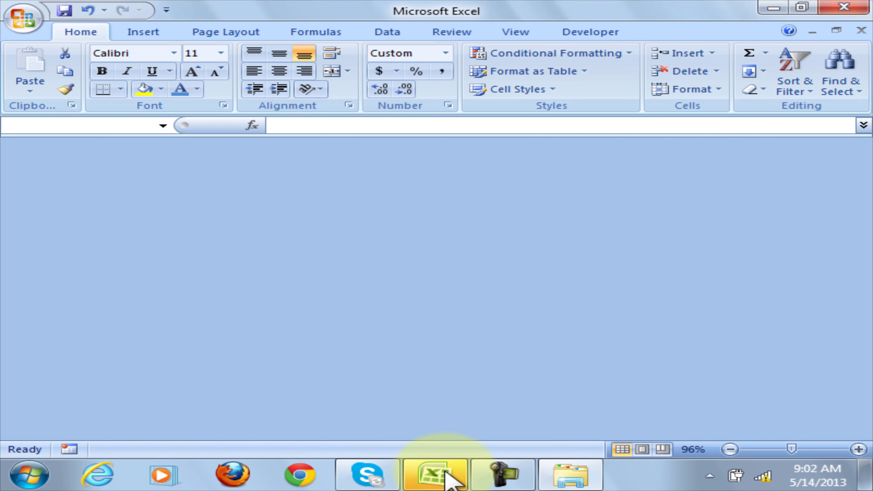
mouse_move(435, 474)
left_click(436, 404)
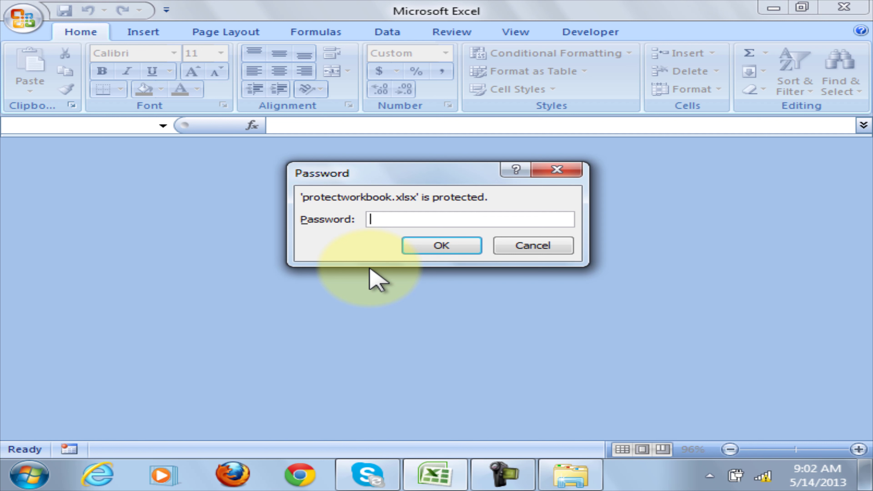
Step: Enter the open and modify passwords to open protectworkbook, then close Excel and open Start
left_click(424, 246)
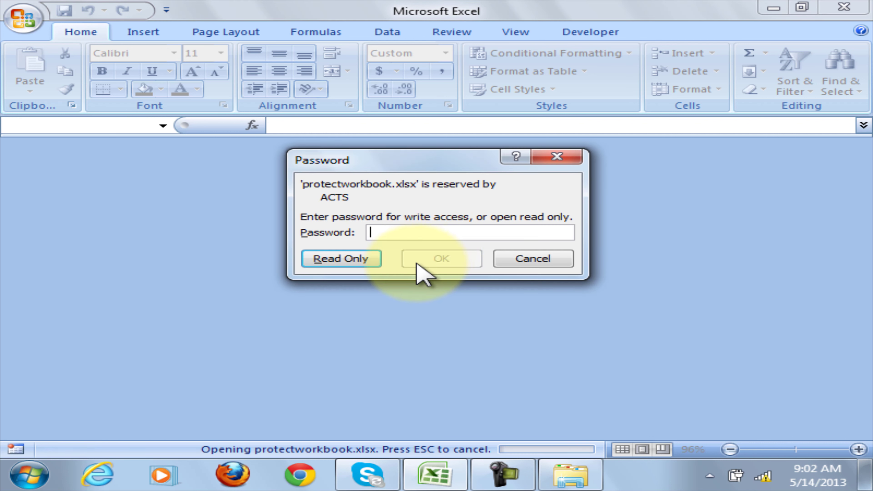
left_click(445, 258)
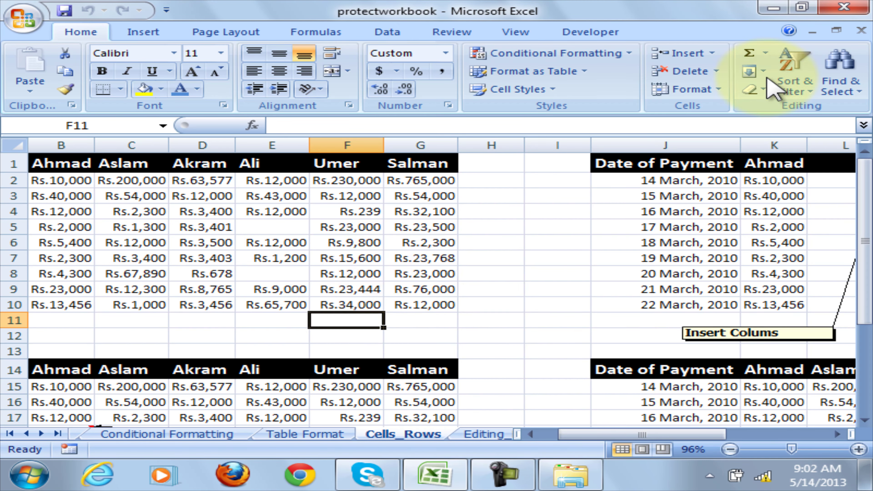
left_click(862, 7)
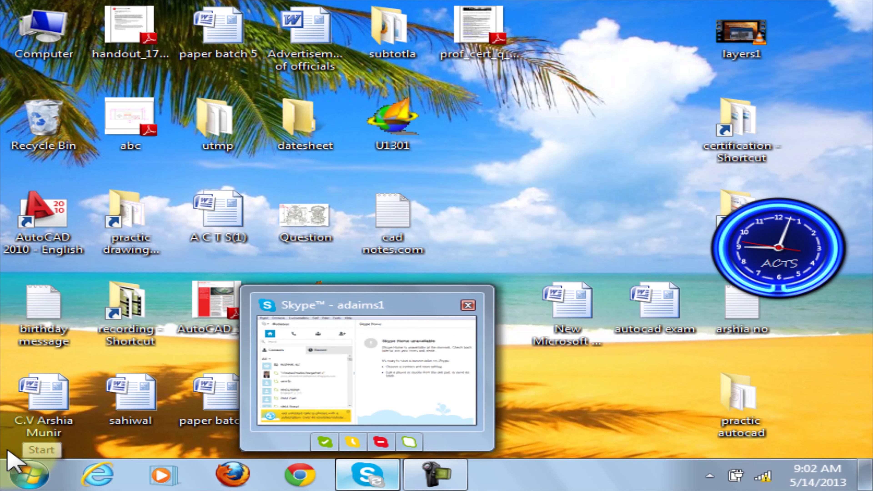
left_click(27, 481)
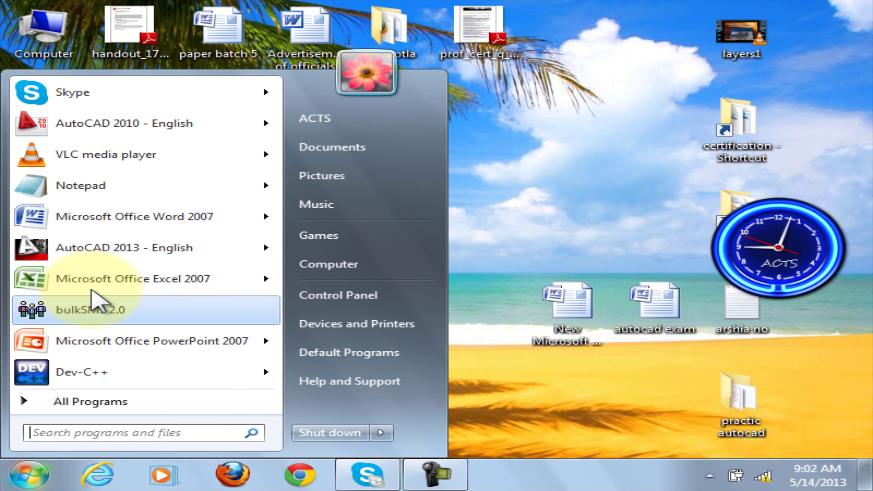